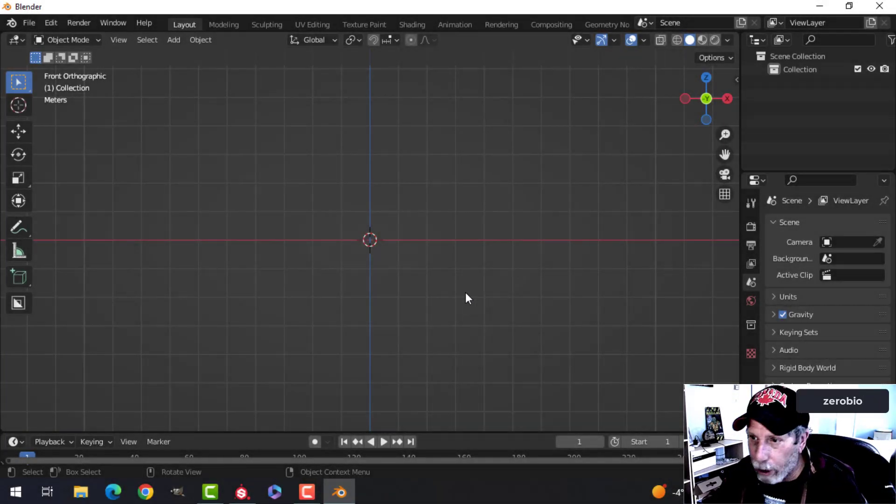
Step: Add a plane and rotate it 90° about X so it stands upright
{"action": "key", "text": "shift+a"}
{"action": "mouse_move", "coordinate": [422, 213]}
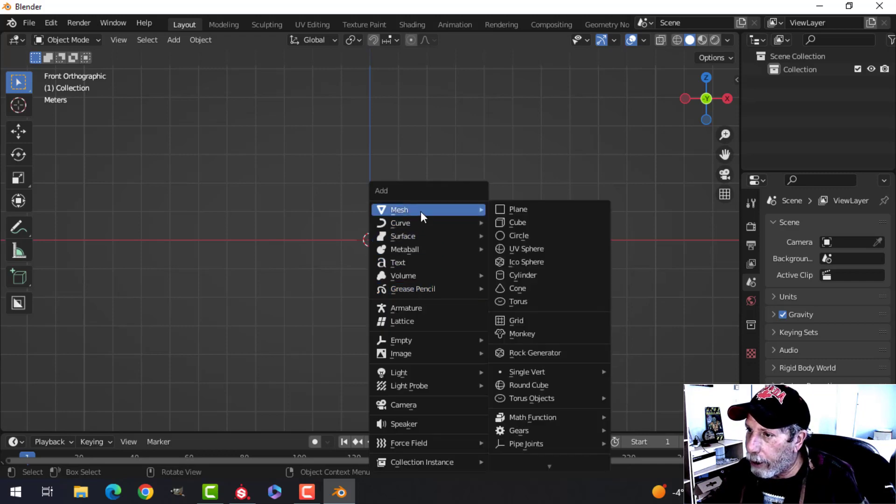
{"action": "left_click", "coordinate": [509, 210]}
{"action": "key", "text": "Tab"}
{"action": "type", "text": "rx90"}
{"action": "key", "text": "Return"}
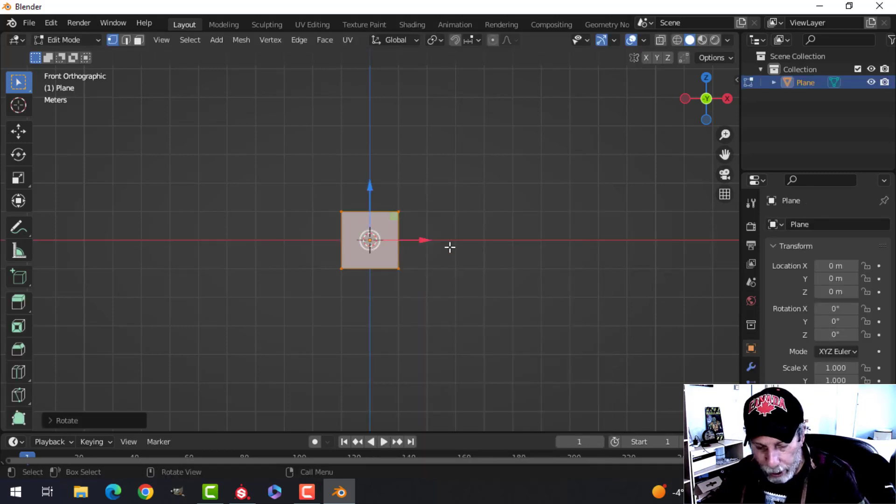
Step: Duplicate the plane to the right, lower both top edges, and shift both planes slightly left
{"action": "key", "text": "shift+d"}
{"action": "right_click", "coordinate": [446, 247]}
{"action": "left_click_drag", "start_coordinate": [421, 242], "coordinate": [527, 240]}
{"action": "left_click_drag", "start_coordinate": [280, 187], "coordinate": [562, 221]}
{"action": "left_click_drag", "start_coordinate": [425, 164], "coordinate": [431, 183]}
{"action": "key", "text": "a"}
{"action": "key", "text": "g"}
{"action": "left_click", "coordinate": [545, 248]}
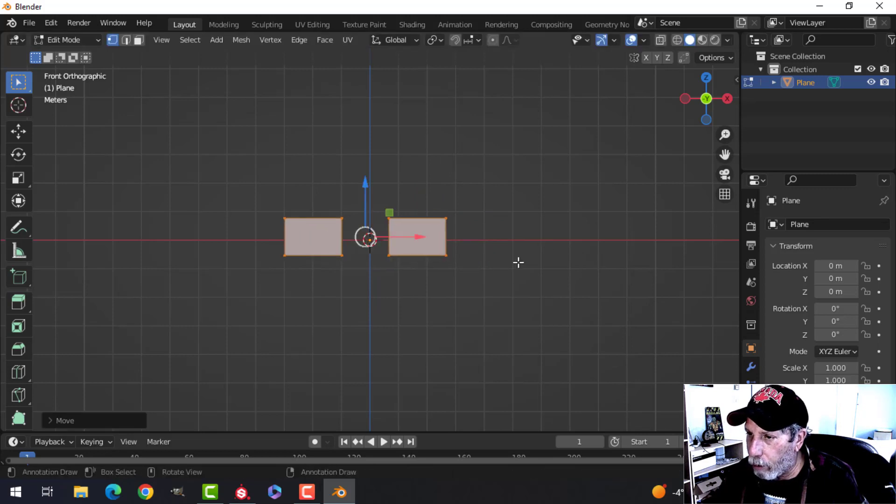
Step: Unwrap both planes' UVs in the UV Editing workspace from the front view
{"action": "left_click", "coordinate": [313, 25]}
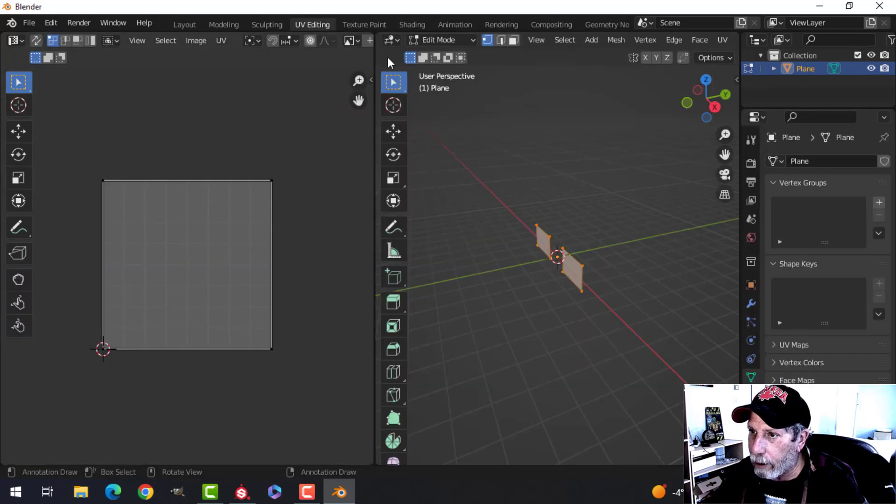
{"action": "key", "text": "KP_1"}
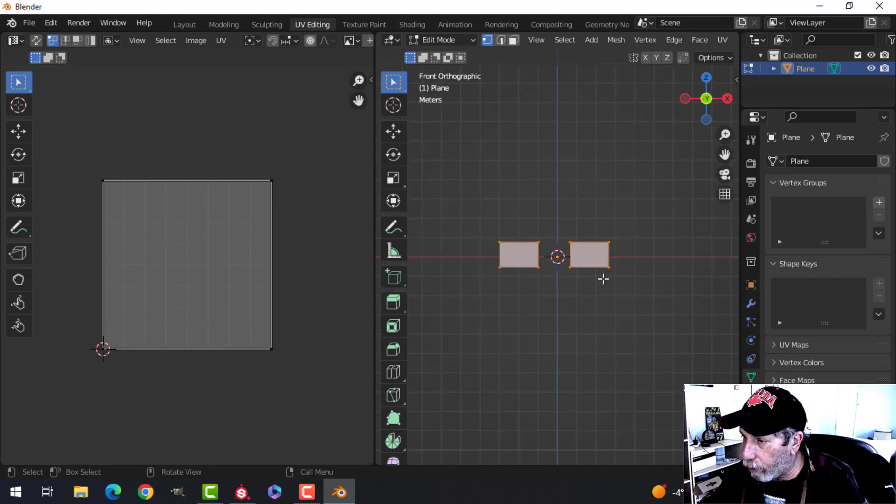
{"action": "key", "text": "u"}
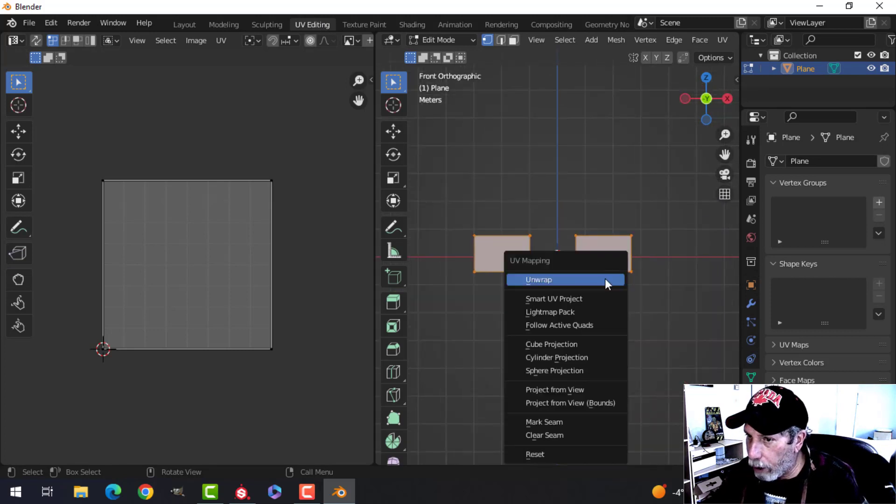
{"action": "left_click", "coordinate": [605, 278]}
Step: Turn on UV sync in face mode and reposition the two UV islands inside the grid
{"action": "key", "text": "3"}
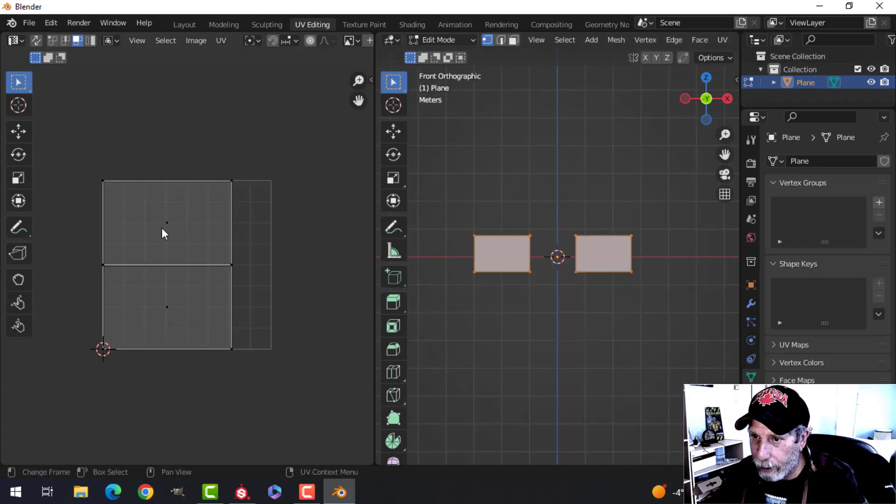
{"action": "left_click", "coordinate": [160, 228]}
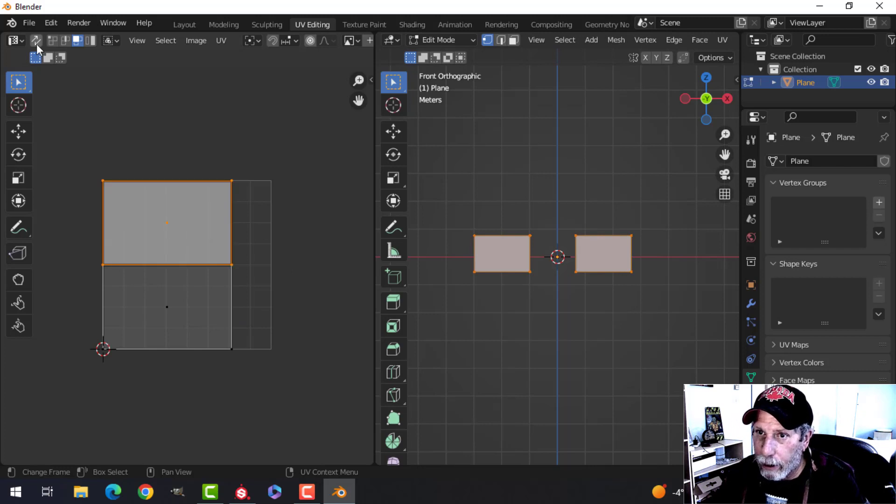
{"action": "left_click", "coordinate": [36, 41]}
{"action": "left_click", "coordinate": [212, 220]}
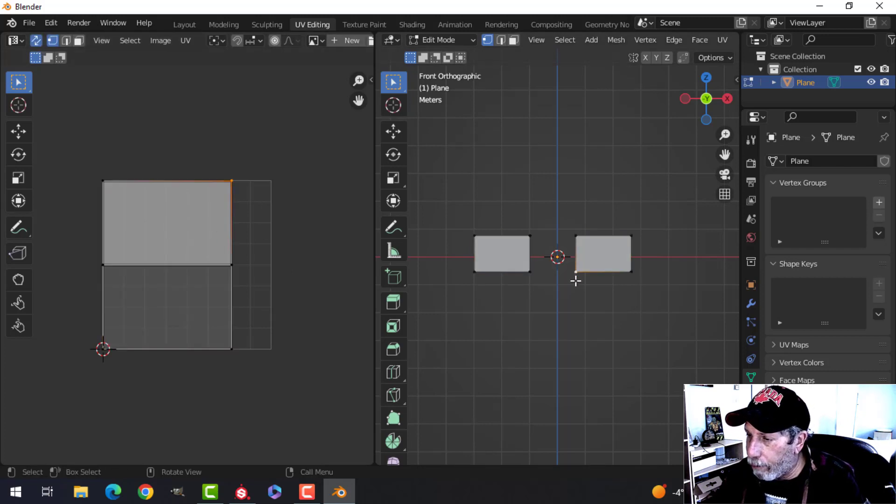
{"action": "key", "text": "3"}
{"action": "left_click", "coordinate": [185, 224]}
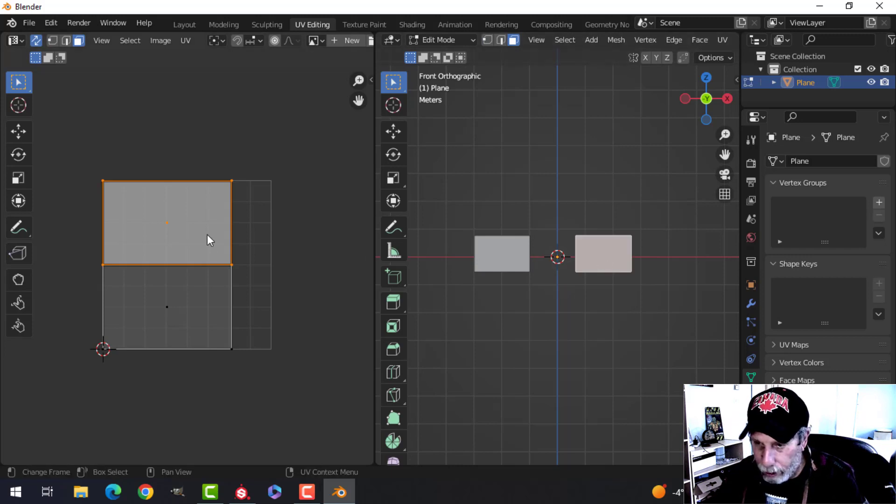
{"action": "key", "text": "g"}
{"action": "left_click", "coordinate": [244, 393]}
{"action": "left_click", "coordinate": [166, 302]}
{"action": "key", "text": "g"}
{"action": "left_click", "coordinate": [186, 226]}
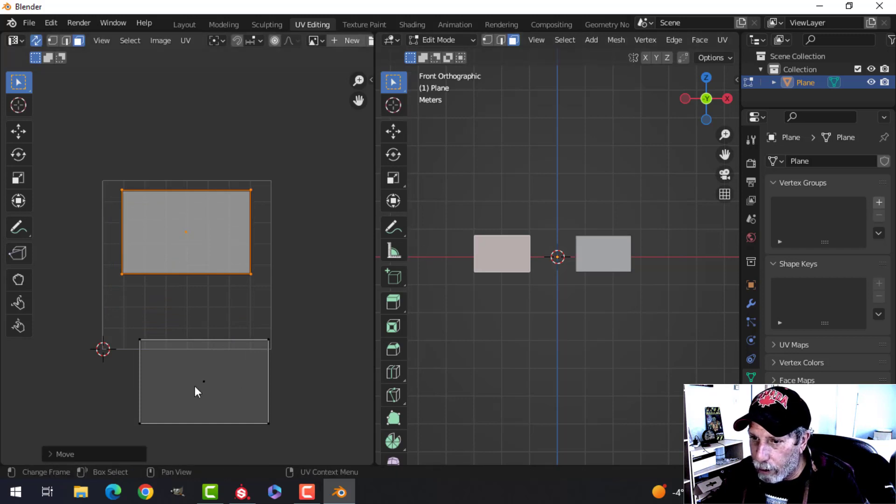
Step: Shrink the lower UV island and enlarge the upper one across the grid
{"action": "left_click", "coordinate": [195, 385]}
{"action": "key", "text": "g"}
{"action": "left_click", "coordinate": [204, 336]}
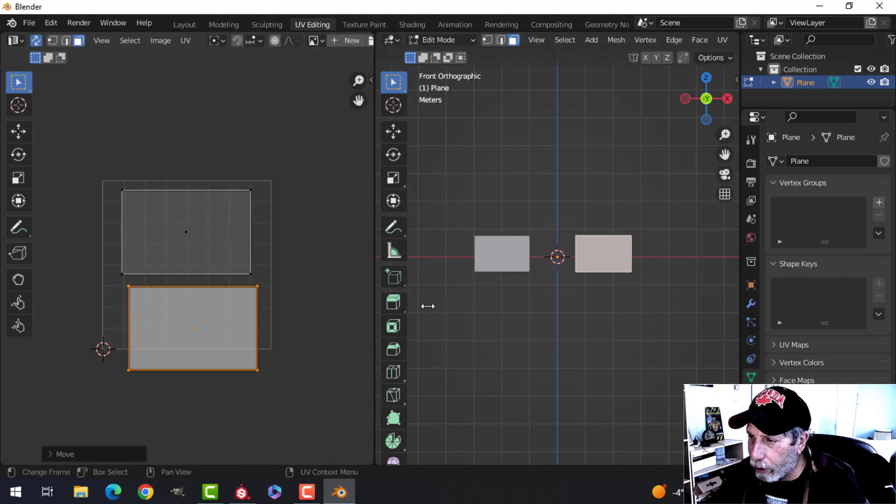
{"action": "key", "text": "s"}
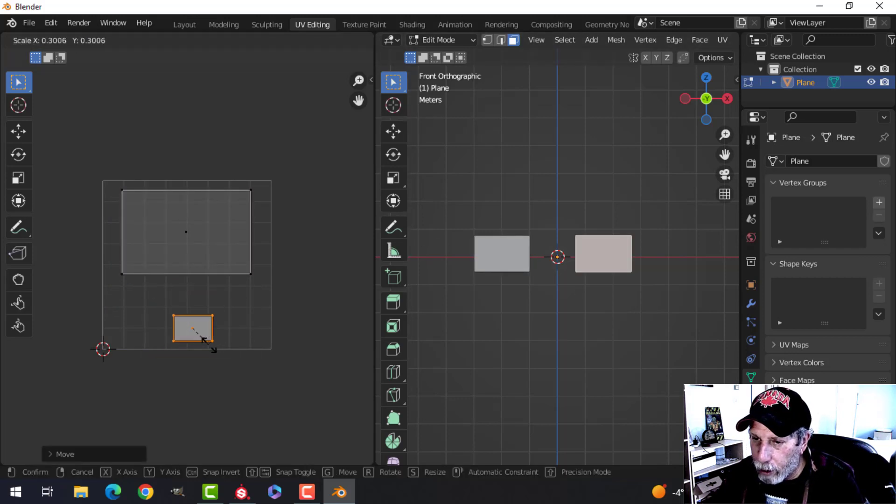
{"action": "left_click", "coordinate": [198, 337]}
{"action": "key", "text": "g"}
{"action": "left_click", "coordinate": [199, 343]}
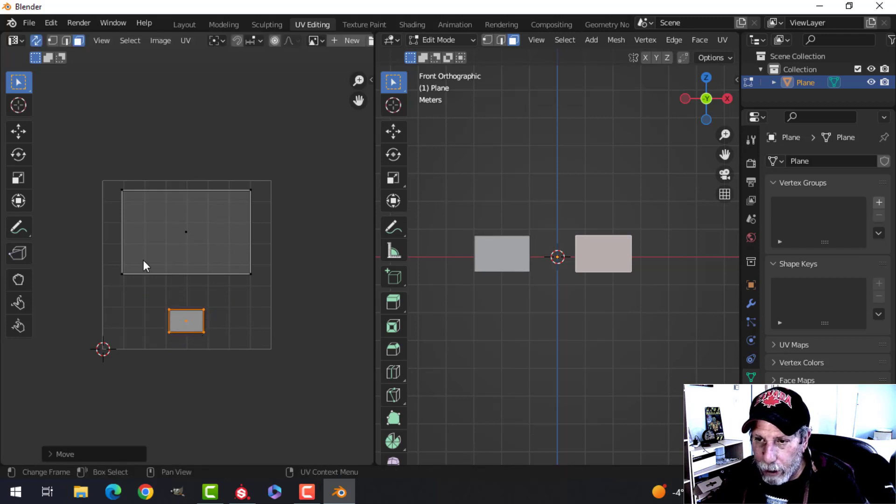
{"action": "left_click", "coordinate": [177, 232]}
{"action": "key", "text": "s"}
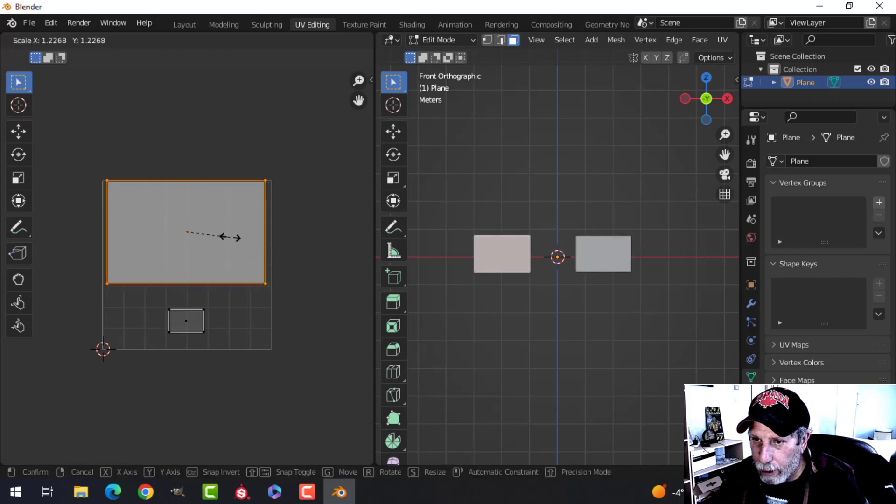
{"action": "left_click", "coordinate": [236, 237]}
{"action": "key", "text": "g"}
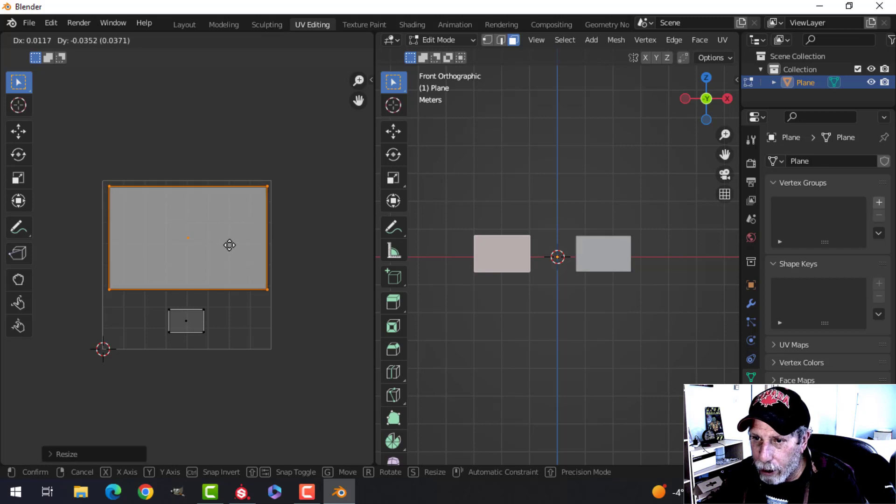
{"action": "left_click", "coordinate": [228, 245]}
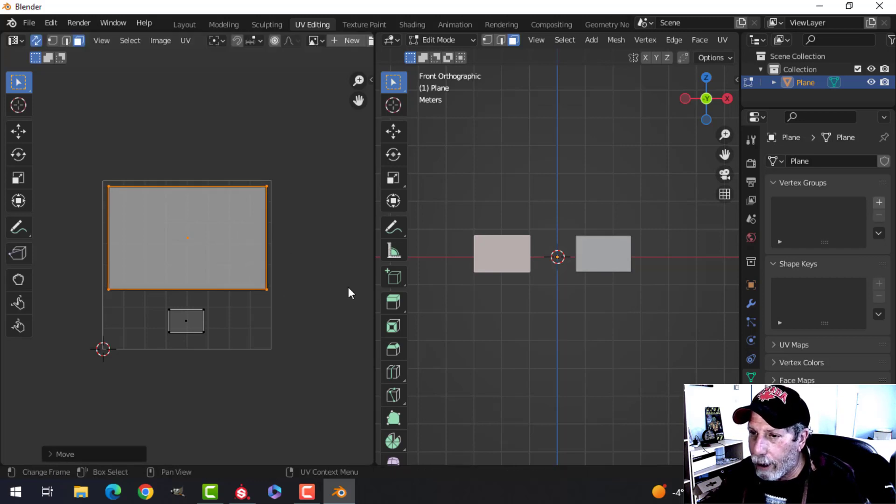
Step: Return to Object Mode and bring up the File menu for export
{"action": "key", "text": "Tab"}
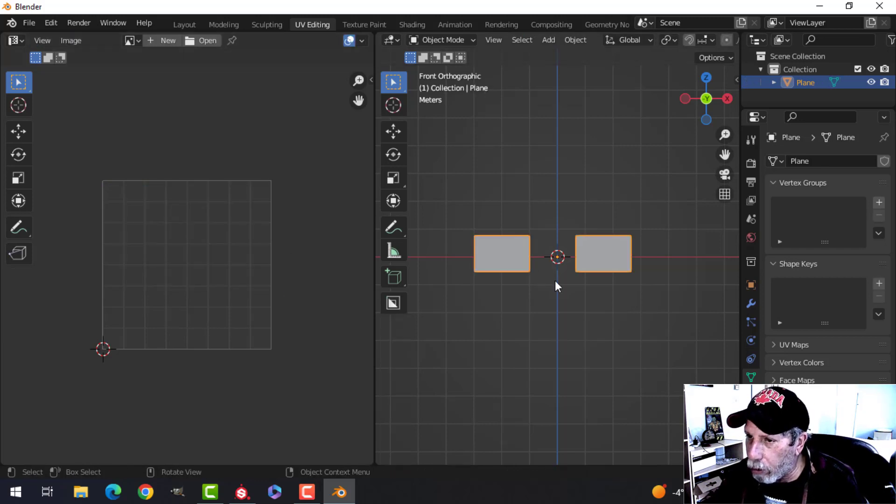
{"action": "key", "text": "Tab"}
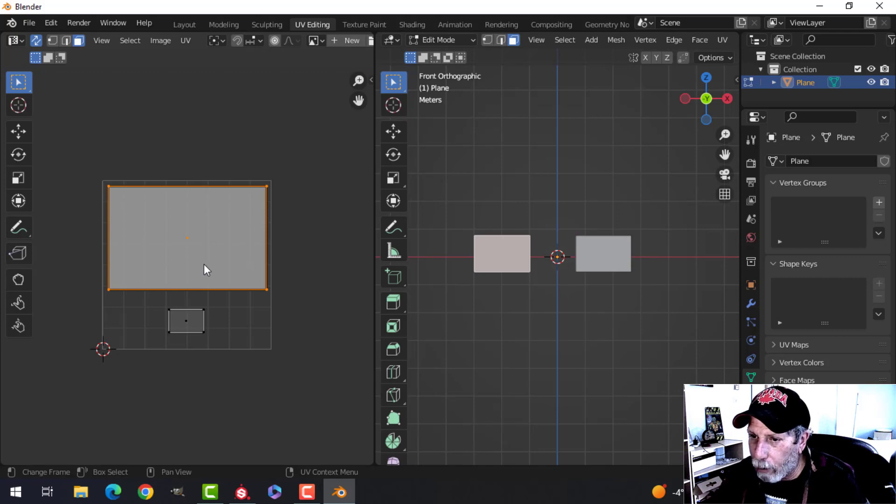
{"action": "key", "text": "Tab"}
{"action": "left_click", "coordinate": [31, 22]}
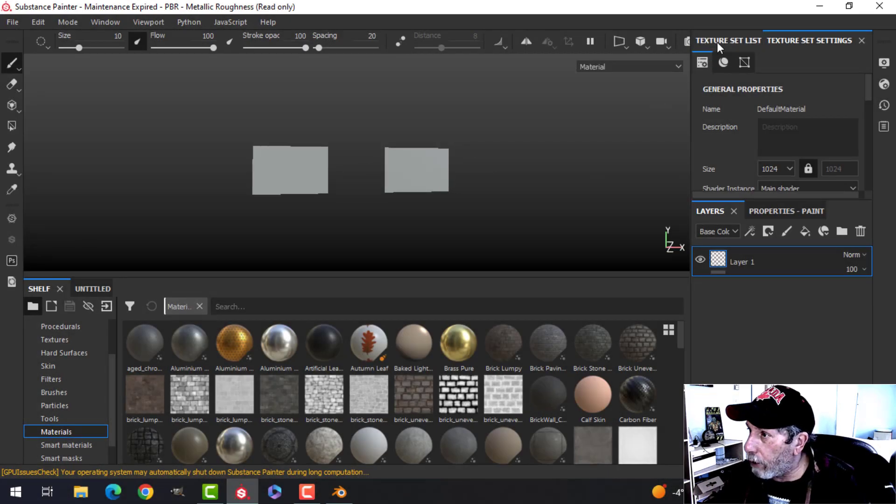
Step: Bake DefaultMaterial's mesh maps at 2048 output size with the ID map unchecked
{"action": "left_click", "coordinate": [719, 41]}
{"action": "left_click", "coordinate": [833, 42]}
{"action": "scroll", "coordinate": [807, 143], "scroll_direction": "down", "scroll_amount": 5}
{"action": "scroll", "coordinate": [809, 145], "scroll_direction": "down", "scroll_amount": 2}
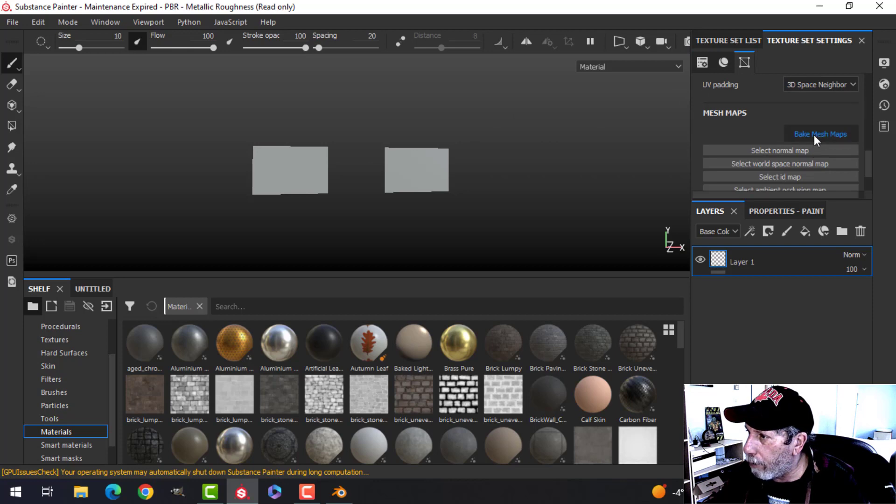
{"action": "left_click", "coordinate": [814, 135]}
{"action": "left_click", "coordinate": [438, 62]}
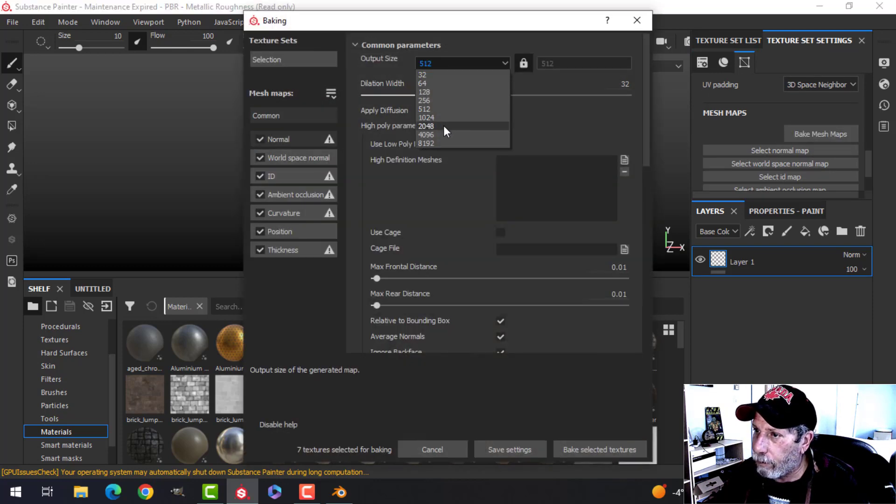
{"action": "left_click", "coordinate": [443, 125]}
{"action": "left_click", "coordinate": [260, 176]}
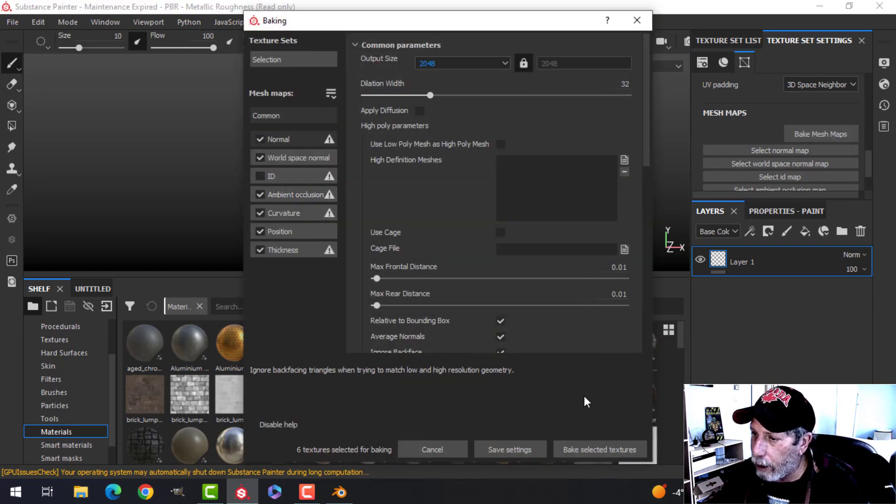
{"action": "left_click", "coordinate": [592, 451]}
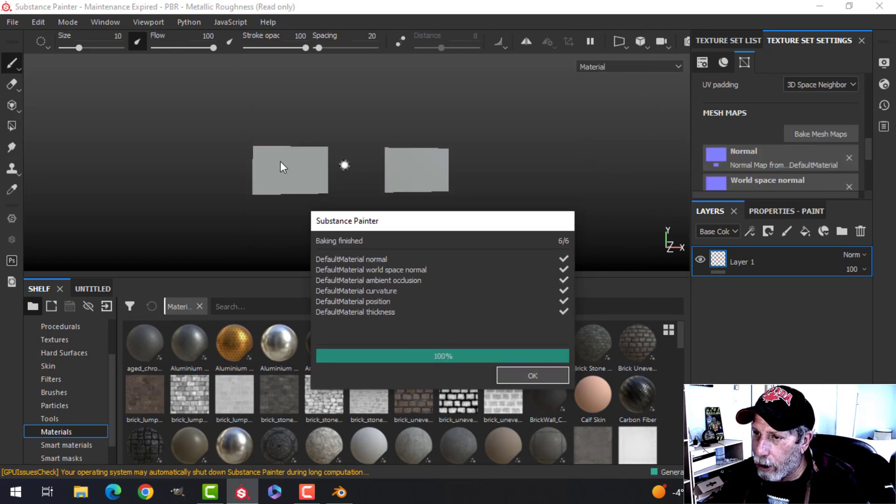
Step: Face the planes straight on and replace Layer 1 with a new paint layer
{"action": "left_click", "coordinate": [532, 376]}
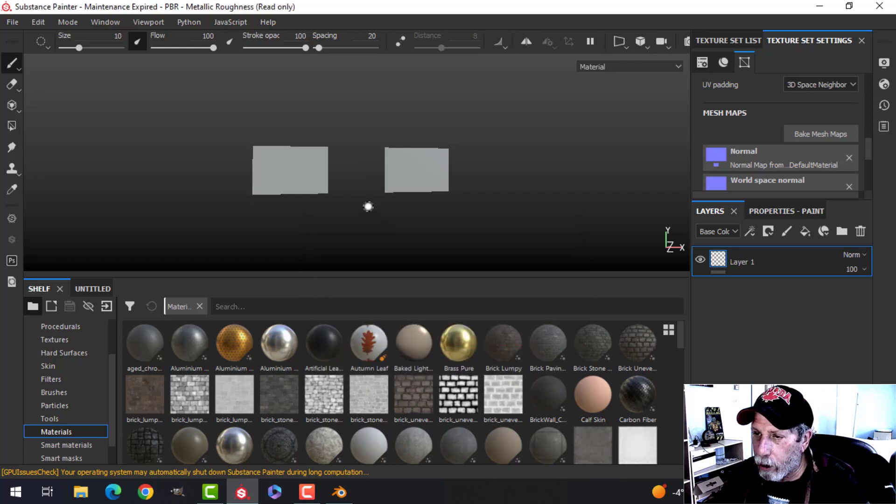
{"action": "scroll", "coordinate": [368, 206], "scroll_direction": "down", "scroll_amount": 1}
{"action": "scroll", "coordinate": [367, 206], "scroll_direction": "up", "scroll_amount": 3}
{"action": "left_click_drag", "start_coordinate": [401, 209], "coordinate": [377, 188], "text": "alt"}
{"action": "scroll", "coordinate": [377, 189], "scroll_direction": "up", "scroll_amount": 2}
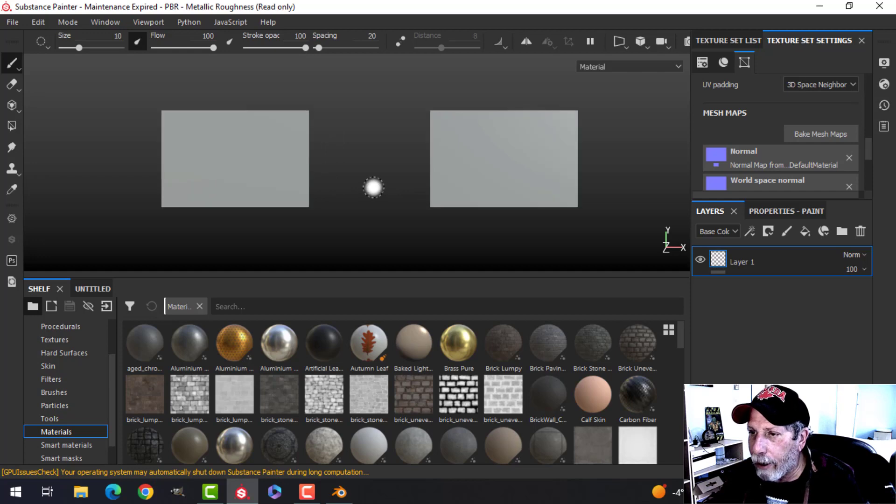
{"action": "left_click", "coordinate": [860, 231]}
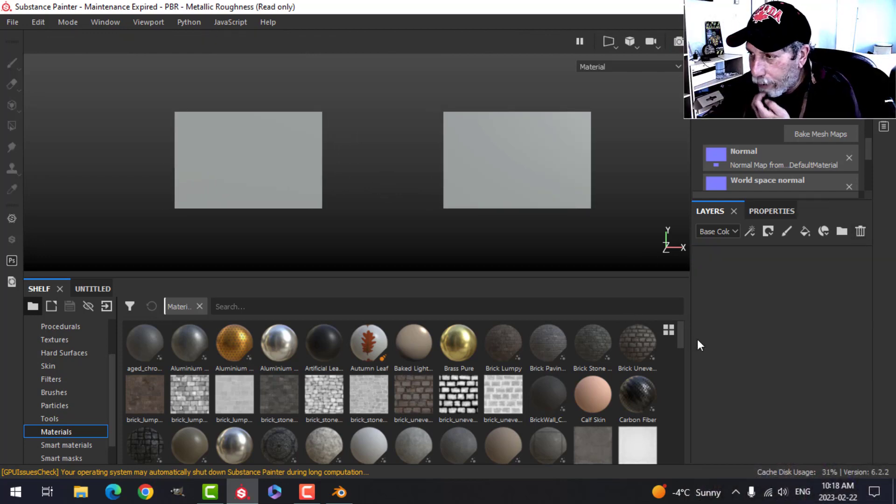
{"action": "left_click", "coordinate": [787, 231]}
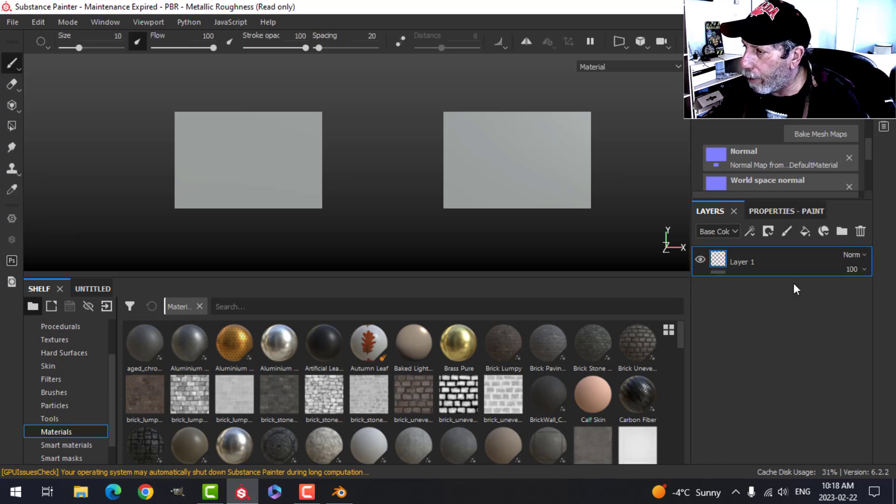
Step: Give the paint brush a near-black base colour and height -0.2560
{"action": "left_click", "coordinate": [772, 212]}
{"action": "scroll", "coordinate": [771, 345], "scroll_direction": "down", "scroll_amount": 2}
{"action": "scroll", "coordinate": [771, 346], "scroll_direction": "down", "scroll_amount": 5}
{"action": "scroll", "coordinate": [768, 354], "scroll_direction": "down", "scroll_amount": 5}
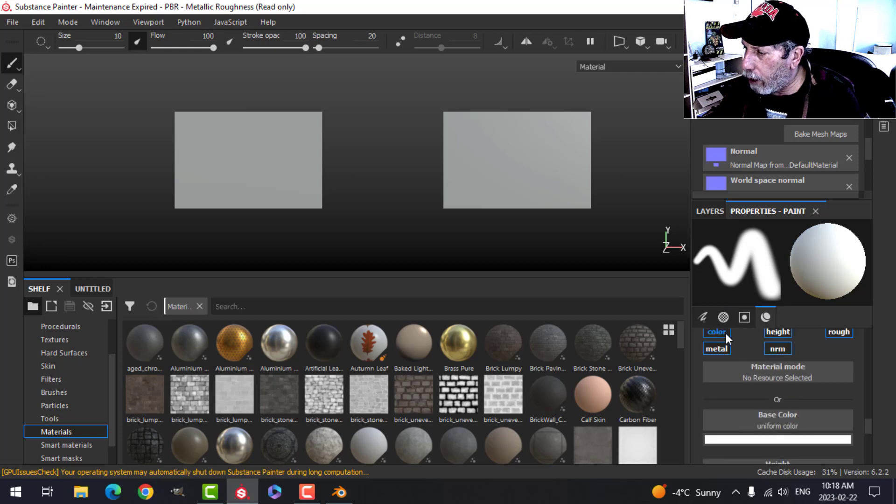
{"action": "left_click", "coordinate": [782, 439]}
{"action": "left_click_drag", "start_coordinate": [777, 390], "coordinate": [711, 403]}
{"action": "scroll", "coordinate": [807, 423], "scroll_direction": "down", "scroll_amount": 2}
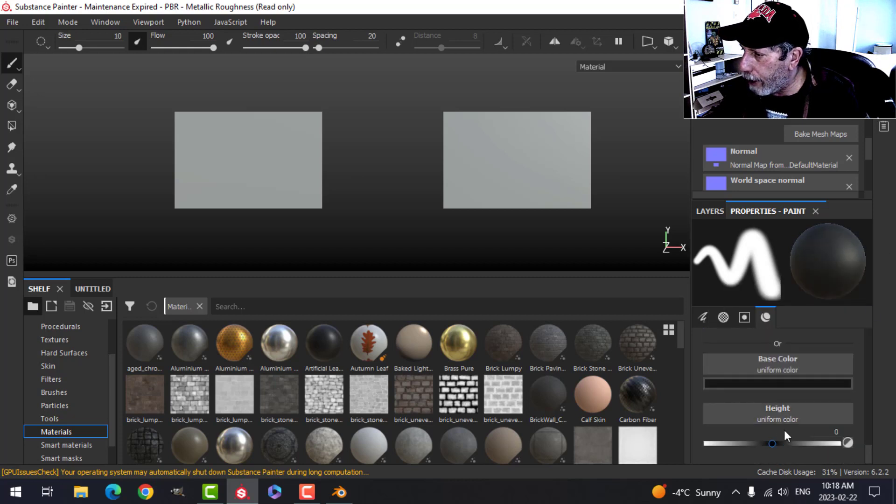
{"action": "left_click_drag", "start_coordinate": [773, 444], "coordinate": [754, 444]}
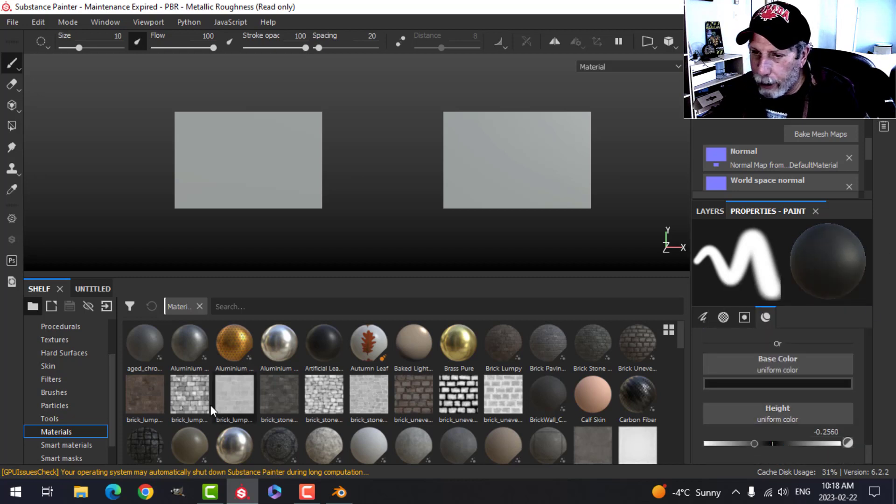
Step: Choose the Text Stand Clear alpha from a 'font' shelf search and set brush size to 56.31
{"action": "scroll", "coordinate": [111, 371], "scroll_direction": "up", "scroll_amount": 2}
{"action": "left_click", "coordinate": [73, 353]}
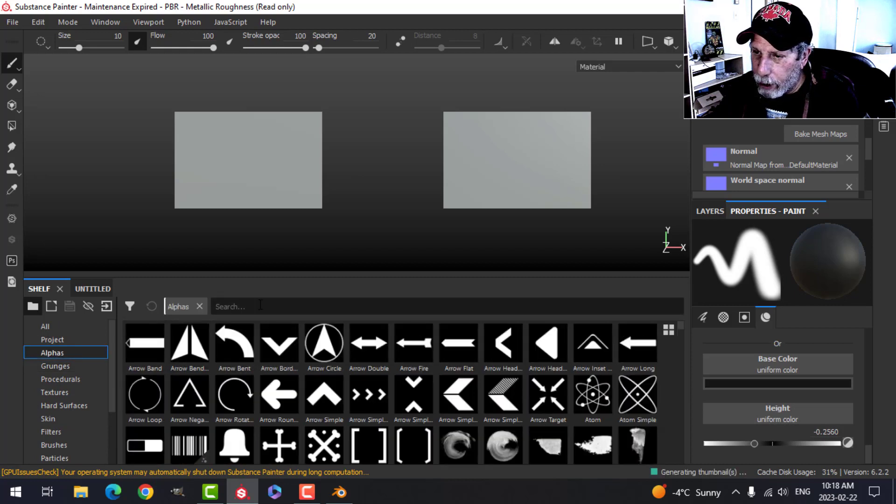
{"action": "type", "text": "font"}
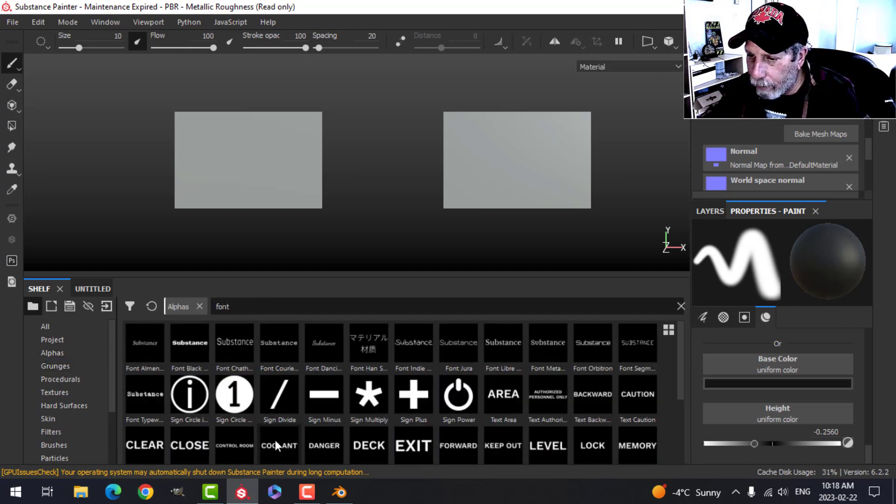
{"action": "scroll", "coordinate": [284, 427], "scroll_direction": "down", "scroll_amount": 2}
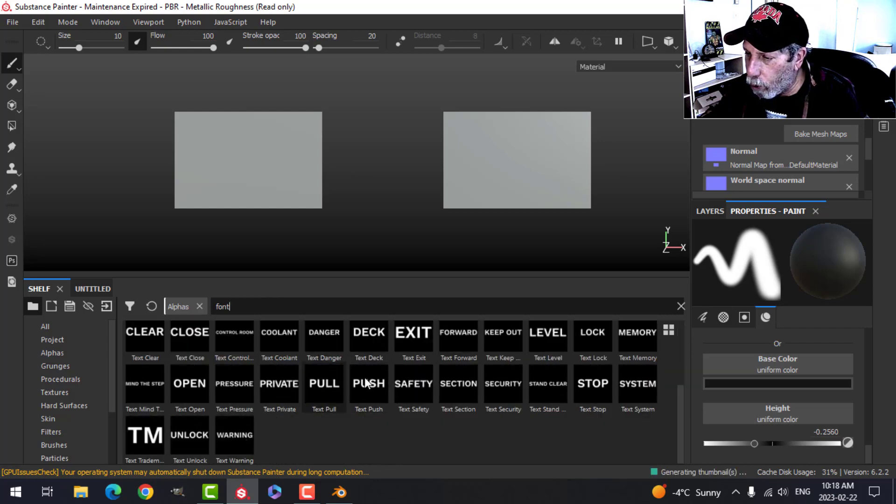
{"action": "scroll", "coordinate": [353, 385], "scroll_direction": "up", "scroll_amount": 2}
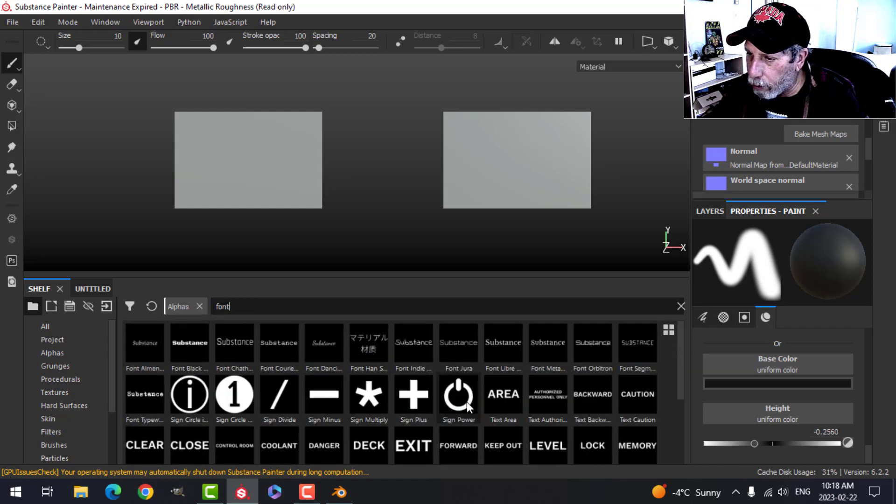
{"action": "scroll", "coordinate": [481, 429], "scroll_direction": "down", "scroll_amount": 2}
{"action": "left_click", "coordinate": [555, 398]}
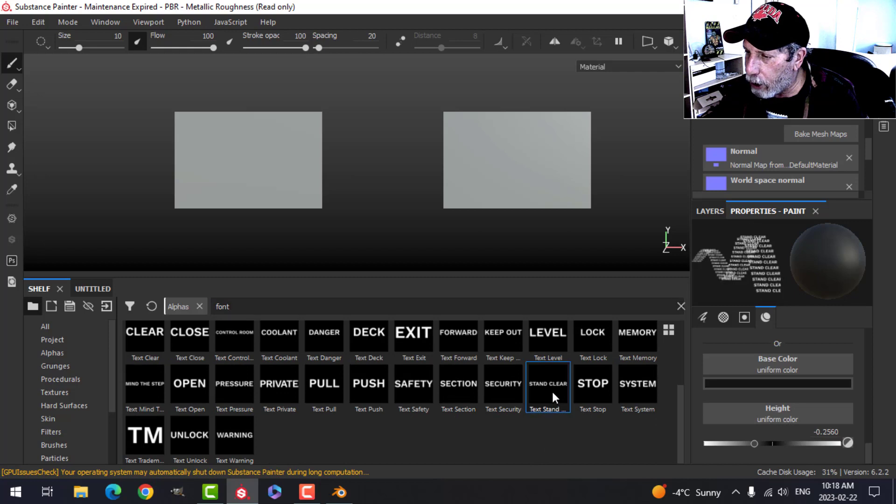
{"action": "right_click_drag", "start_coordinate": [250, 167], "coordinate": [249, 157], "text": "ctrl"}
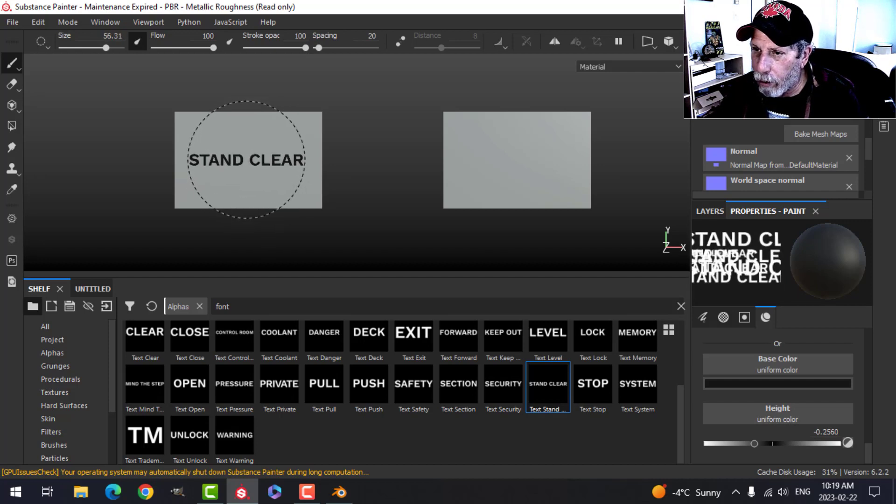
Step: Stamp STAND CLEAR once on each plane, then orbit around to check the lettering
{"action": "left_click", "coordinate": [247, 160]}
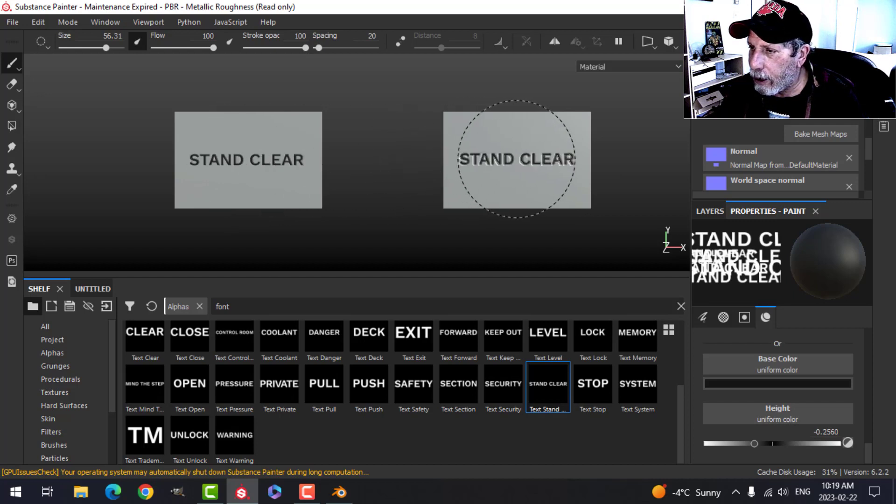
{"action": "left_click", "coordinate": [517, 159]}
{"action": "left_click_drag", "start_coordinate": [496, 223], "coordinate": [371, 194], "text": "alt"}
{"action": "mouse_move", "coordinate": [150, 190]}
{"action": "left_mouse_down", "text": "alt"}
{"action": "mouse_move", "coordinate": [479, 191]}
{"action": "mouse_move", "coordinate": [421, 200]}
{"action": "mouse_move", "coordinate": [508, 160]}
{"action": "mouse_move", "coordinate": [510, 170]}
{"action": "mouse_move", "coordinate": [423, 195]}
{"action": "mouse_move", "coordinate": [300, 205]}
{"action": "mouse_move", "coordinate": [376, 208]}
{"action": "mouse_move", "coordinate": [334, 209]}
{"action": "mouse_move", "coordinate": [396, 199]}
{"action": "mouse_move", "coordinate": [386, 216]}
{"action": "mouse_move", "coordinate": [350, 205]}
{"action": "mouse_move", "coordinate": [434, 194]}
{"action": "left_mouse_up", "text": "alt"}
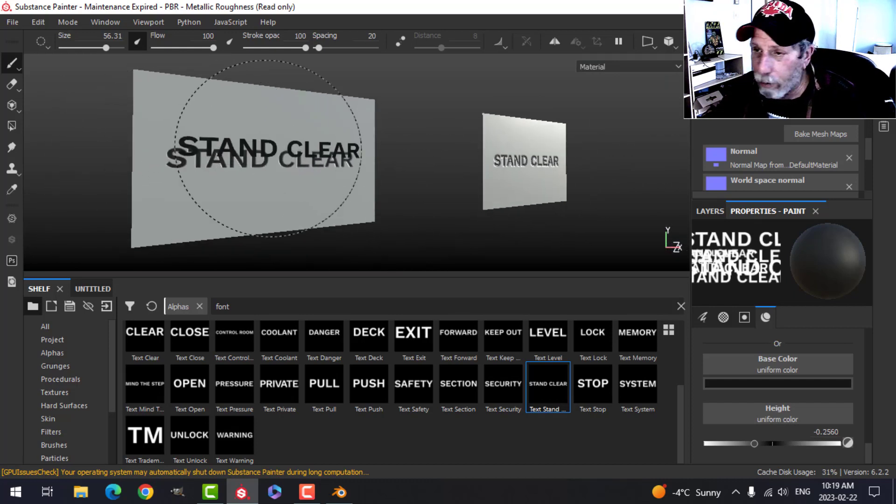
{"action": "mouse_move", "coordinate": [480, 200]}
{"action": "left_mouse_down", "text": "alt"}
{"action": "mouse_move", "coordinate": [386, 210]}
{"action": "mouse_move", "coordinate": [402, 195]}
{"action": "mouse_move", "coordinate": [465, 205]}
{"action": "left_mouse_up", "text": "alt"}
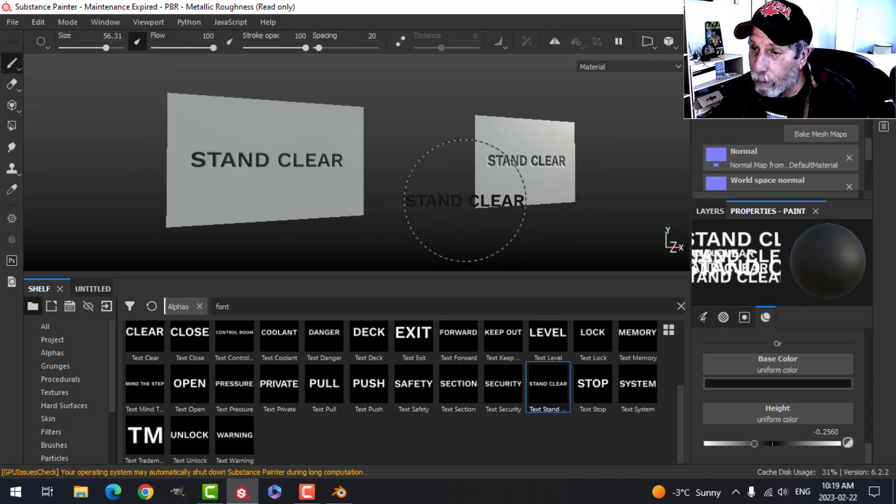
{"action": "mouse_move", "coordinate": [450, 200]}
{"action": "left_mouse_down", "text": "alt"}
{"action": "mouse_move", "coordinate": [390, 195]}
{"action": "mouse_move", "coordinate": [411, 196]}
{"action": "left_mouse_up", "text": "alt"}
{"action": "mouse_move", "coordinate": [472, 184]}
{"action": "left_mouse_down", "text": "alt"}
{"action": "mouse_move", "coordinate": [394, 192]}
{"action": "mouse_move", "coordinate": [443, 184]}
{"action": "mouse_move", "coordinate": [347, 171]}
{"action": "mouse_move", "coordinate": [480, 190]}
{"action": "left_mouse_up", "text": "alt"}
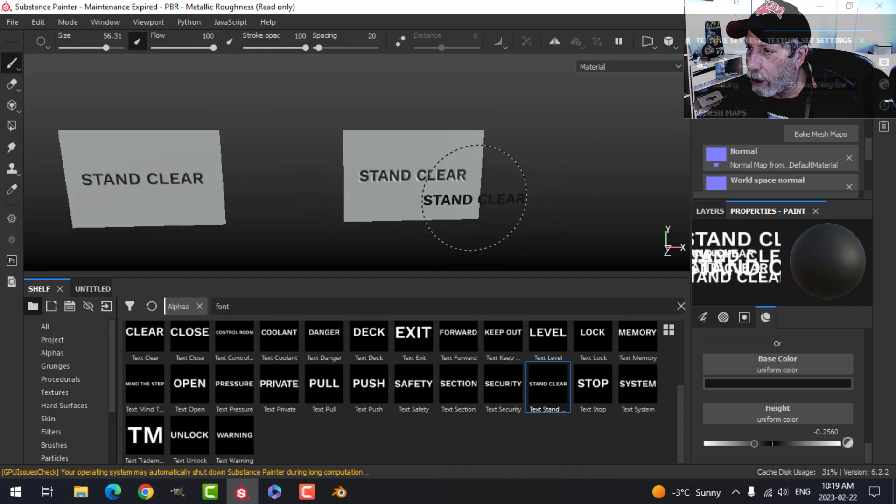
{"action": "scroll", "coordinate": [789, 94], "scroll_direction": "up", "scroll_amount": 5}
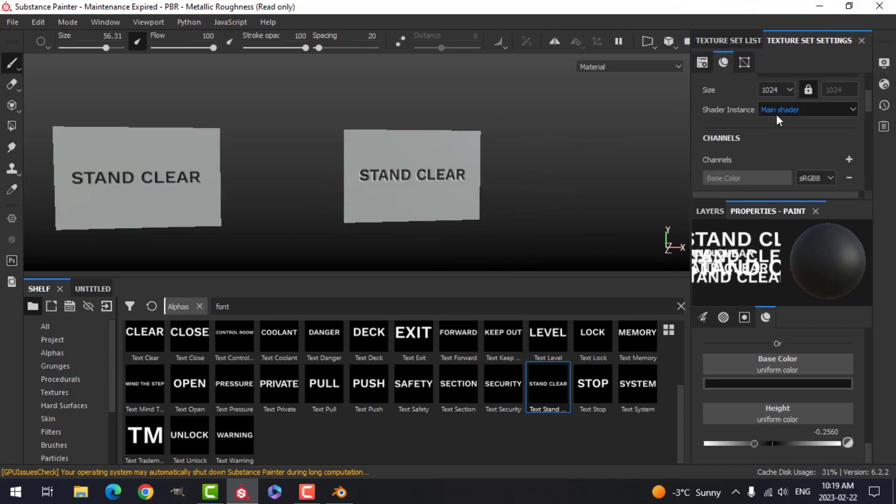
Step: Set the texture set resolution to 2048 and reframe both panels
{"action": "scroll", "coordinate": [776, 116], "scroll_direction": "up", "scroll_amount": 1}
{"action": "left_click", "coordinate": [774, 129]}
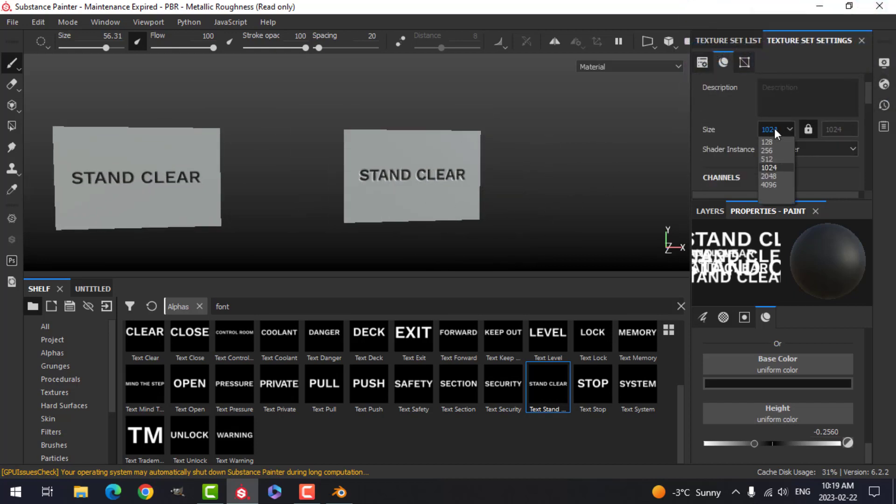
{"action": "left_click", "coordinate": [766, 176]}
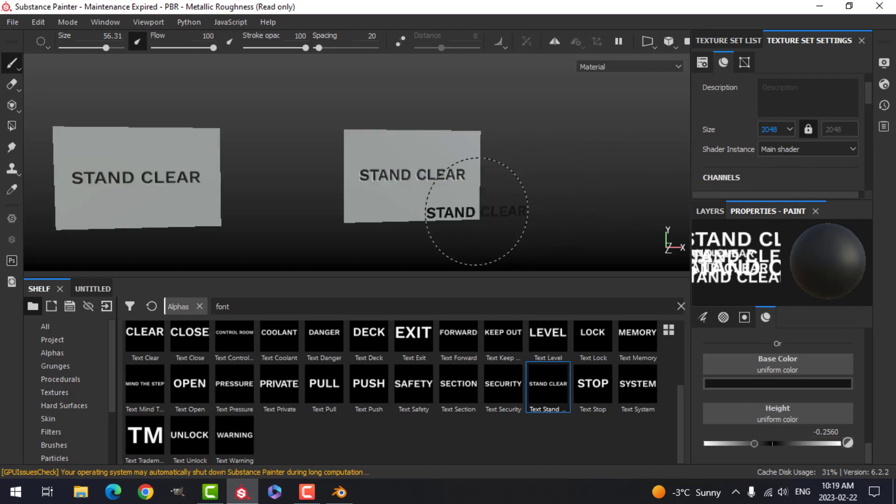
{"action": "scroll", "coordinate": [470, 208], "scroll_direction": "up", "scroll_amount": 3}
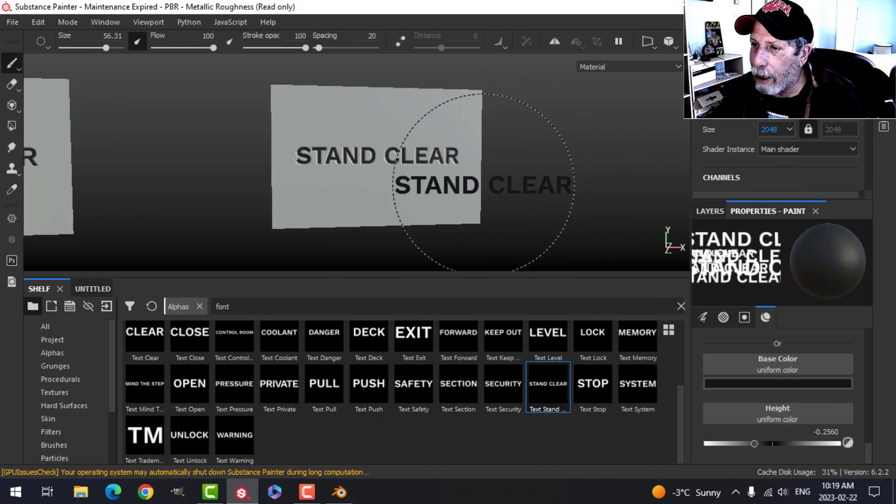
{"action": "mouse_move", "coordinate": [472, 187]}
{"action": "left_mouse_down", "text": "alt"}
{"action": "mouse_move", "coordinate": [359, 149]}
{"action": "mouse_move", "coordinate": [510, 176]}
{"action": "mouse_move", "coordinate": [462, 202]}
{"action": "mouse_move", "coordinate": [513, 195]}
{"action": "mouse_move", "coordinate": [430, 186]}
{"action": "left_mouse_up", "text": "alt"}
{"action": "middle_click_drag", "start_coordinate": [444, 188], "coordinate": [392, 184], "text": "alt"}
Step: Deepen the brush height to -0.5845 and delete the layer holding the STAND CLEAR stamps
{"action": "left_click", "coordinate": [716, 212]}
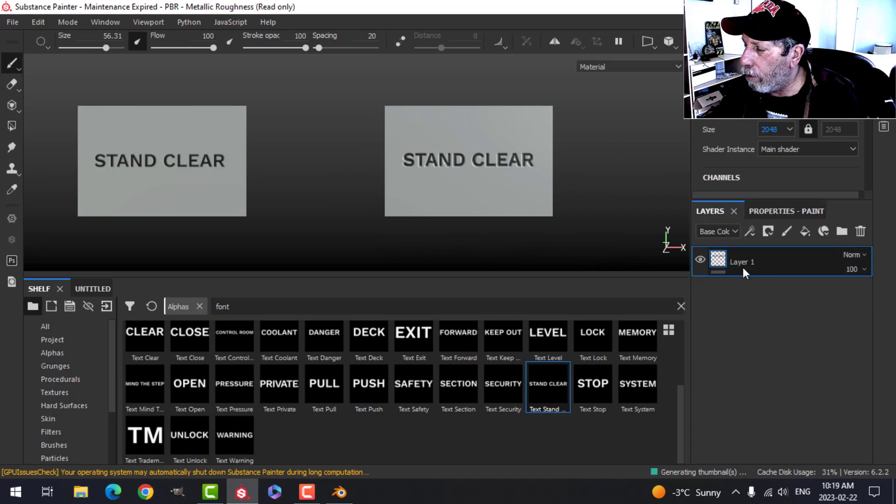
{"action": "left_click", "coordinate": [766, 211]}
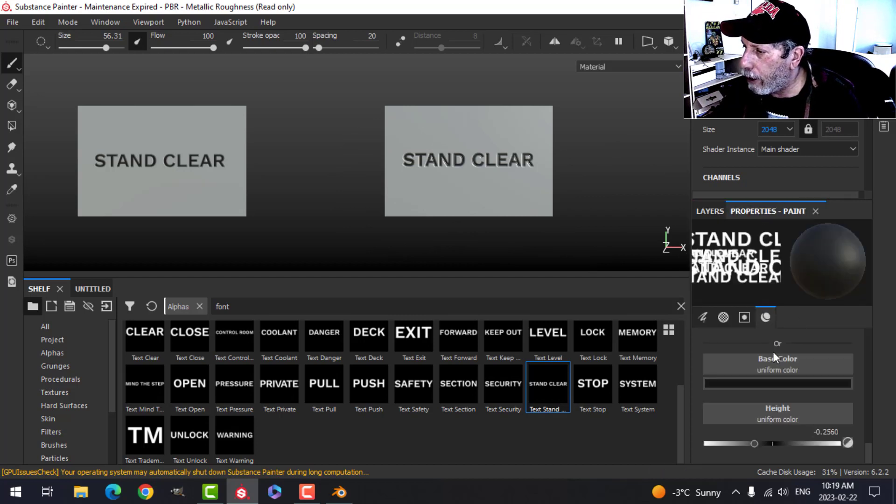
{"action": "left_click_drag", "start_coordinate": [754, 443], "coordinate": [732, 443]}
{"action": "left_click", "coordinate": [713, 211]}
{"action": "left_click", "coordinate": [860, 230]}
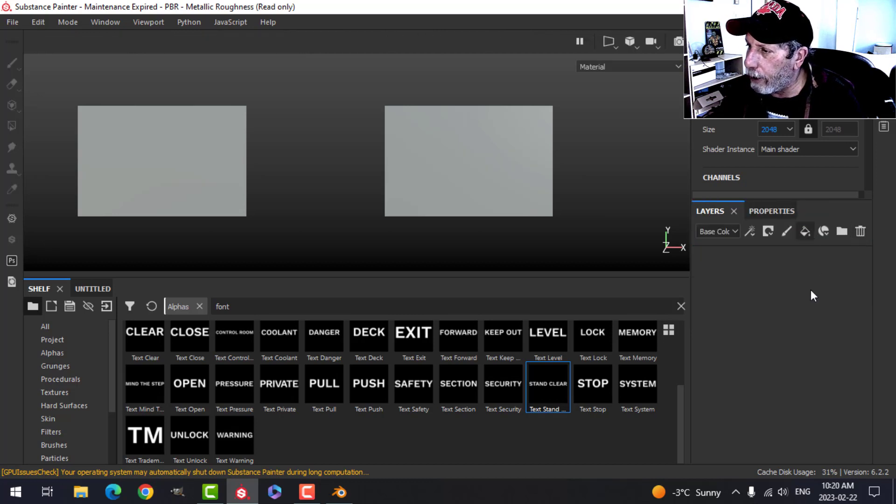
Step: Add a fill layer with a black mask, near-black base colour and negative height
{"action": "left_click", "coordinate": [805, 231]}
{"action": "left_click", "coordinate": [769, 231]}
{"action": "left_click", "coordinate": [784, 262]}
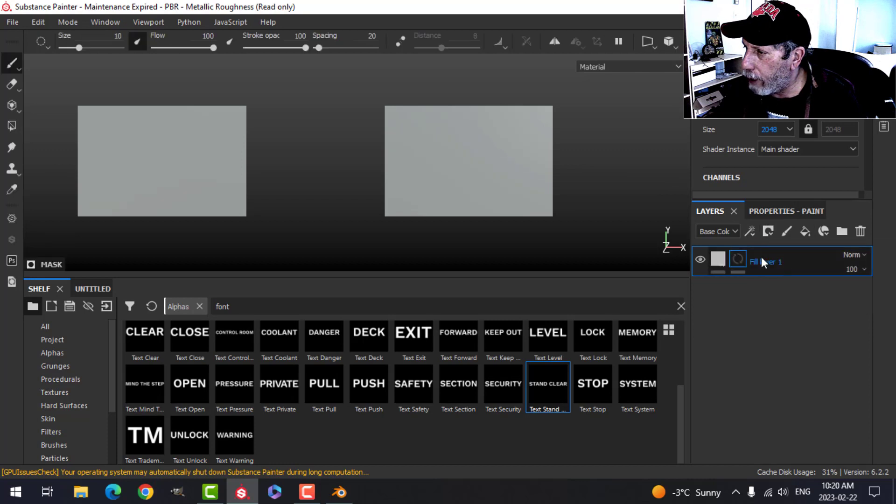
{"action": "left_click", "coordinate": [769, 210]}
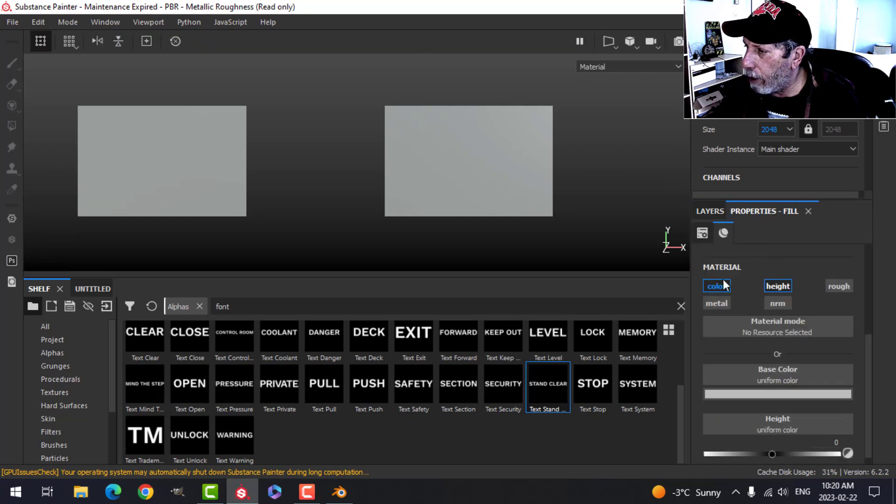
{"action": "left_click", "coordinate": [777, 393]}
{"action": "left_click_drag", "start_coordinate": [751, 340], "coordinate": [717, 355]}
{"action": "left_click_drag", "start_coordinate": [772, 454], "coordinate": [760, 455]}
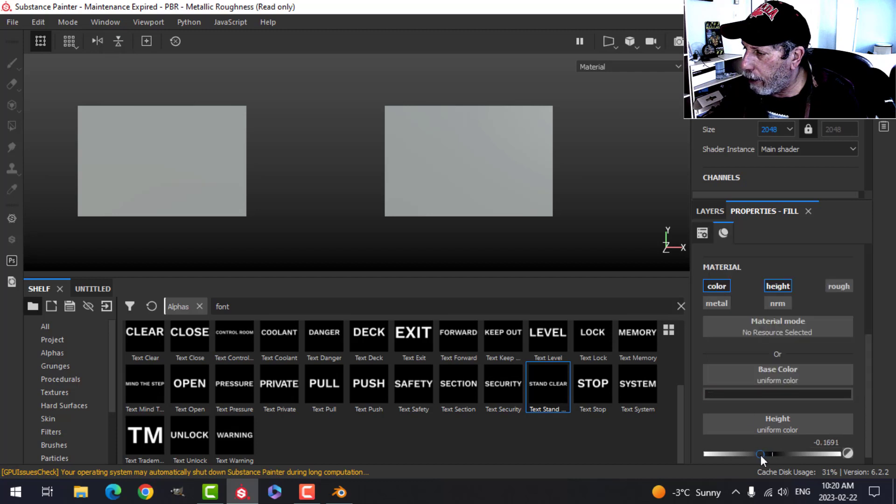
Step: Stamp STAND CLEAR into the fill layer's mask on both planes at brush size 53.92
{"action": "left_click", "coordinate": [724, 211]}
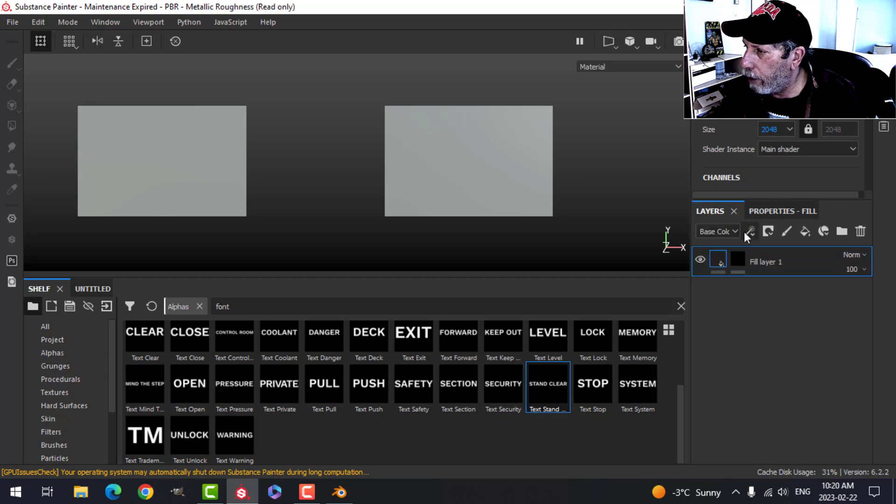
{"action": "left_click", "coordinate": [739, 259]}
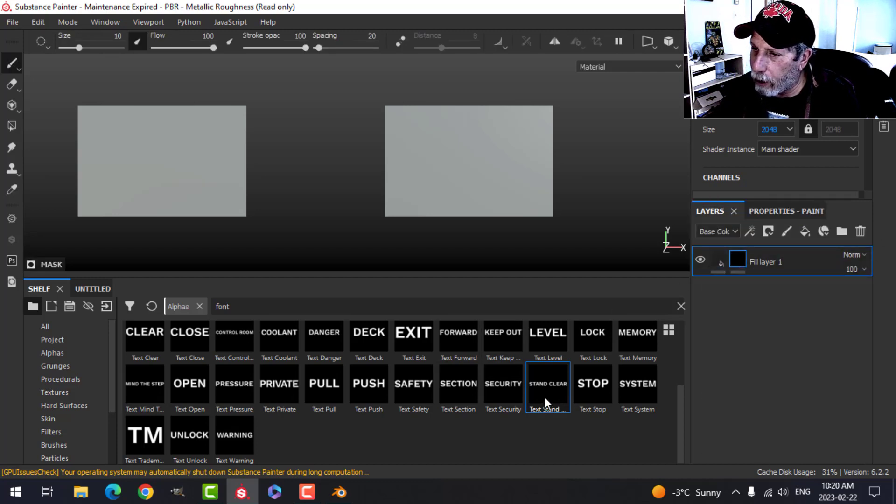
{"action": "right_click_drag", "start_coordinate": [172, 173], "coordinate": [166, 162], "text": "ctrl"}
{"action": "left_click", "coordinate": [161, 163]}
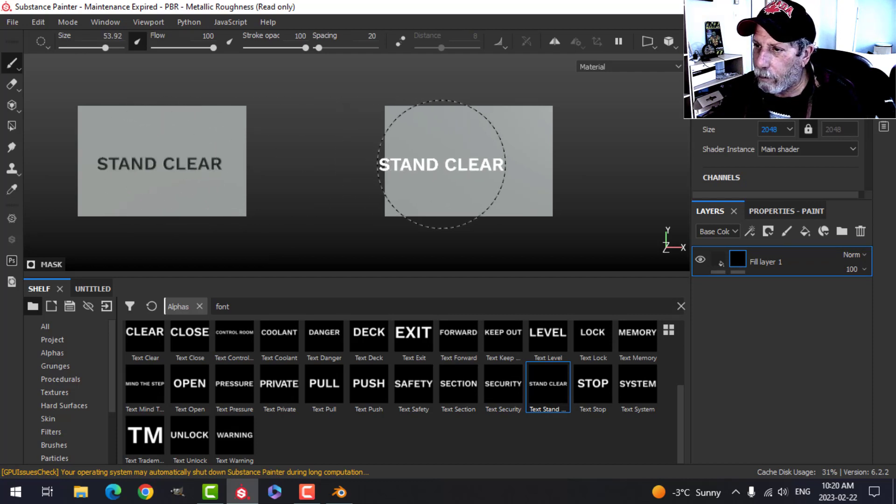
{"action": "left_click", "coordinate": [465, 163]}
Step: Set the texture resolution back to 1024 and orbit around the sign
{"action": "left_click_drag", "start_coordinate": [467, 188], "coordinate": [392, 196], "text": "alt"}
{"action": "left_click", "coordinate": [776, 130]}
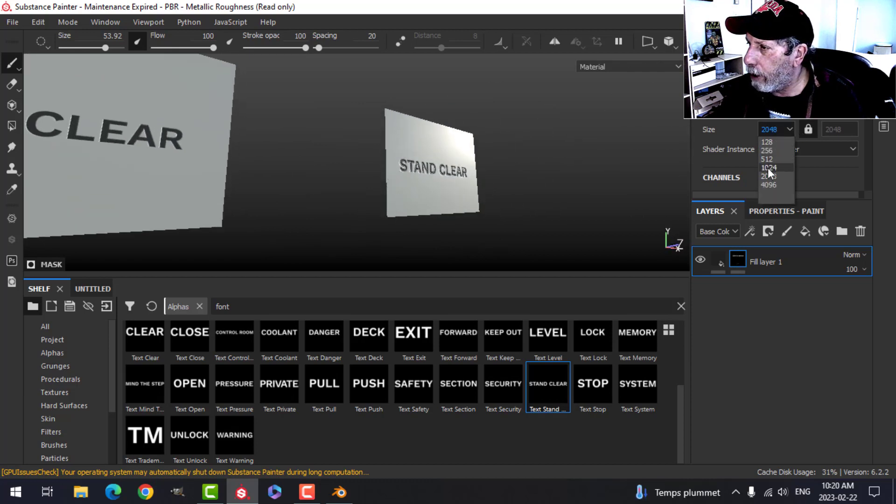
{"action": "left_click", "coordinate": [769, 168]}
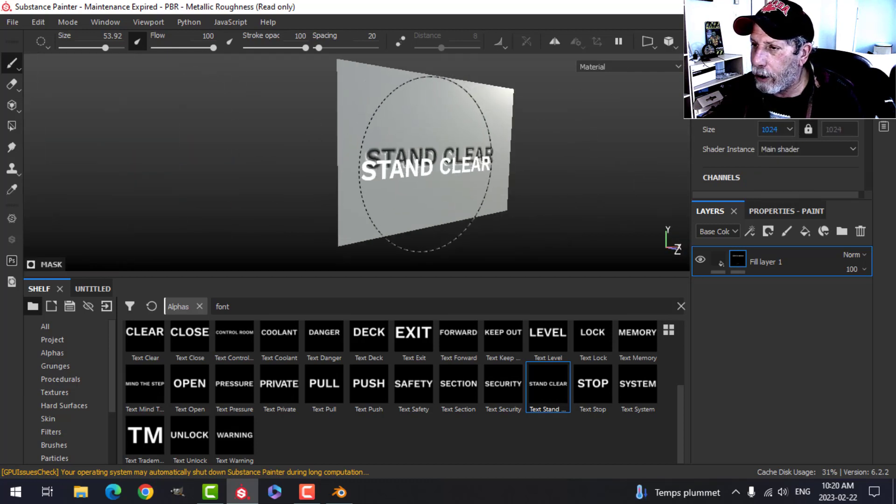
{"action": "mouse_move", "coordinate": [446, 163]}
{"action": "left_mouse_down", "text": "alt"}
{"action": "mouse_move", "coordinate": [464, 180]}
{"action": "mouse_move", "coordinate": [310, 194]}
{"action": "mouse_move", "coordinate": [360, 174]}
{"action": "mouse_move", "coordinate": [434, 176]}
{"action": "mouse_move", "coordinate": [394, 182]}
{"action": "mouse_move", "coordinate": [422, 187]}
{"action": "left_mouse_up", "text": "alt"}
{"action": "scroll", "coordinate": [352, 177], "scroll_direction": "up", "scroll_amount": 3}
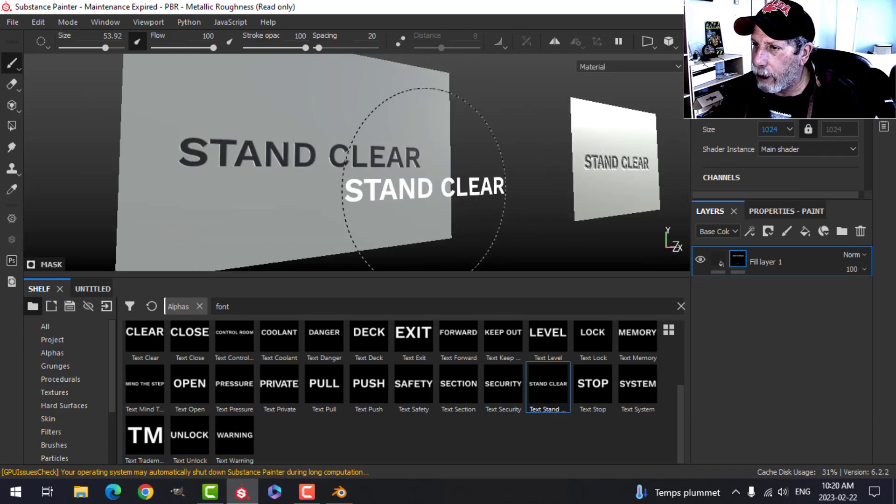
Step: Change the fill layer's base colour to bright red and reframe both signs
{"action": "left_click", "coordinate": [714, 256]}
{"action": "left_click", "coordinate": [765, 211]}
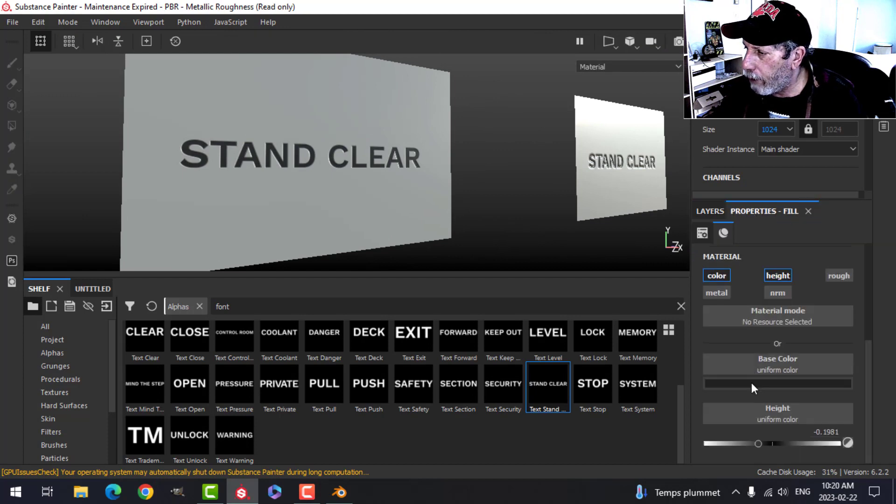
{"action": "left_click", "coordinate": [755, 383]}
{"action": "left_click_drag", "start_coordinate": [802, 262], "coordinate": [810, 245]}
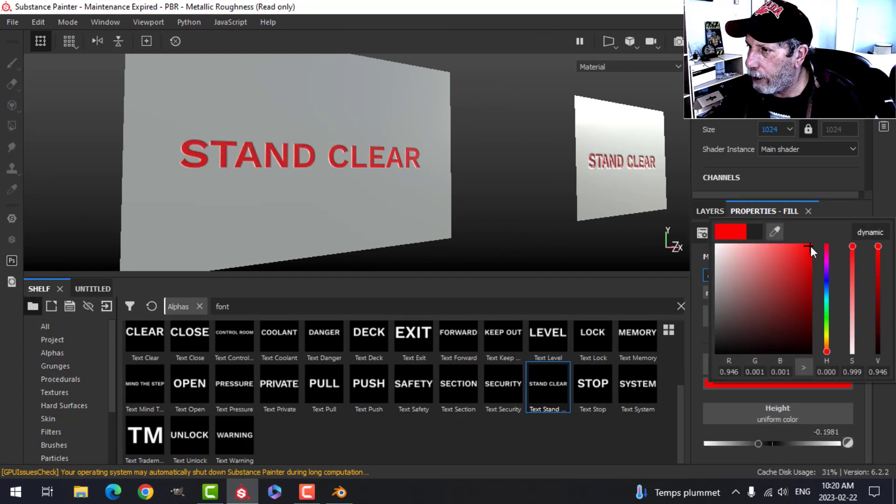
{"action": "left_click", "coordinate": [528, 185]}
{"action": "left_click_drag", "start_coordinate": [528, 185], "coordinate": [495, 187], "text": "alt"}
{"action": "middle_click_drag", "start_coordinate": [498, 200], "coordinate": [310, 202], "text": "alt"}
{"action": "scroll", "coordinate": [505, 175], "scroll_direction": "up", "scroll_amount": 2}
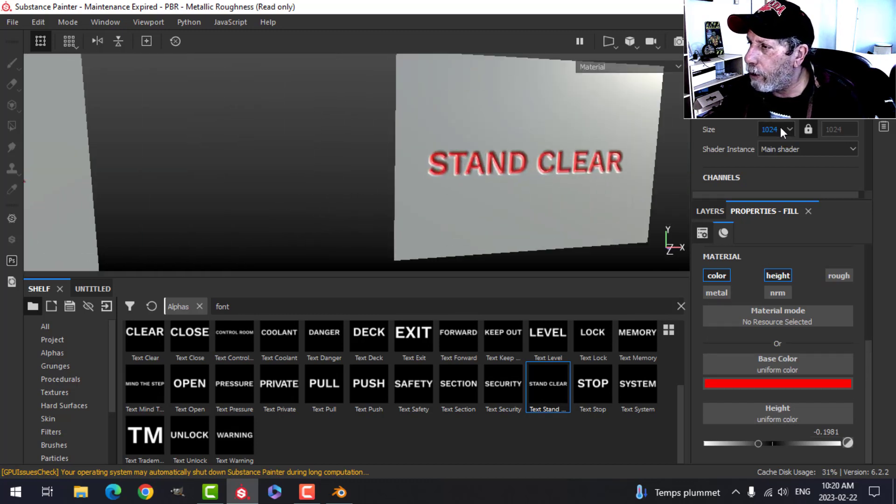
Step: Raise the texture set resolution to 2048
{"action": "left_click", "coordinate": [780, 130]}
{"action": "left_click", "coordinate": [774, 172]}
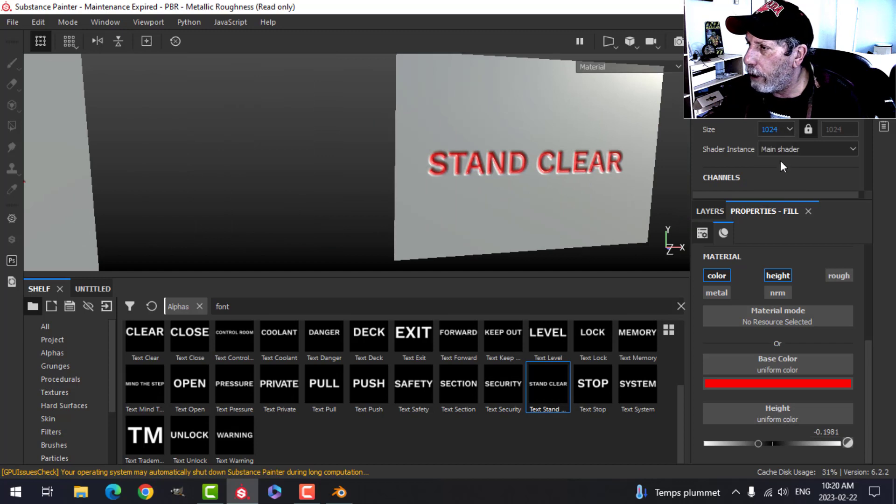
{"action": "left_click", "coordinate": [779, 130]}
{"action": "left_click", "coordinate": [783, 176]}
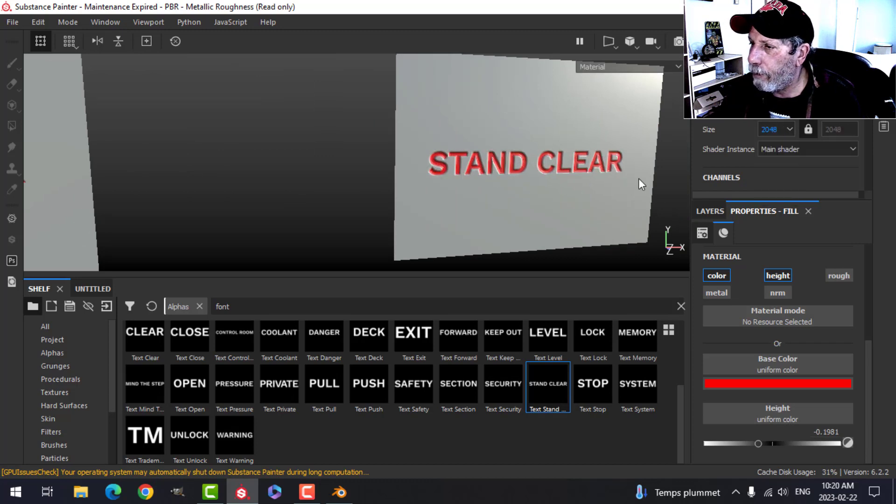
Step: Raise the fill layer's lettering height to 0.1304 and view both signs head-on
{"action": "left_click_drag", "start_coordinate": [605, 186], "coordinate": [356, 194], "text": "alt"}
{"action": "left_click", "coordinate": [713, 213]}
{"action": "left_click", "coordinate": [770, 212]}
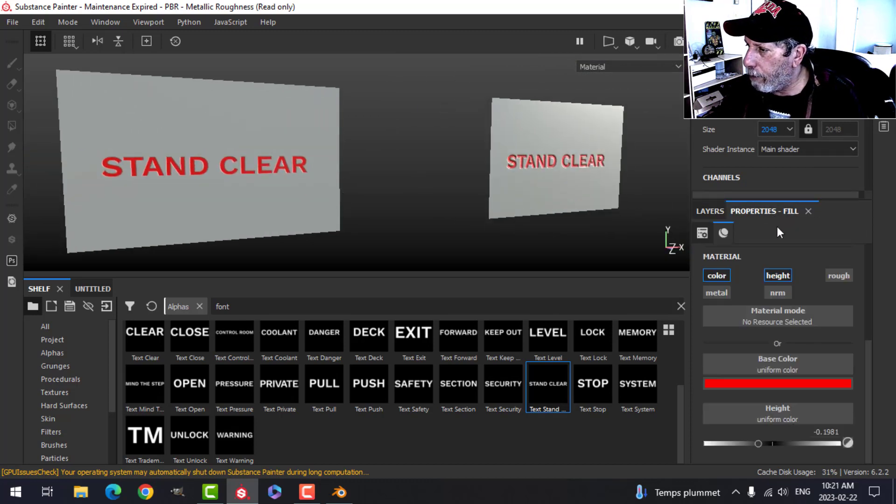
{"action": "left_click_drag", "start_coordinate": [760, 443], "coordinate": [781, 443]}
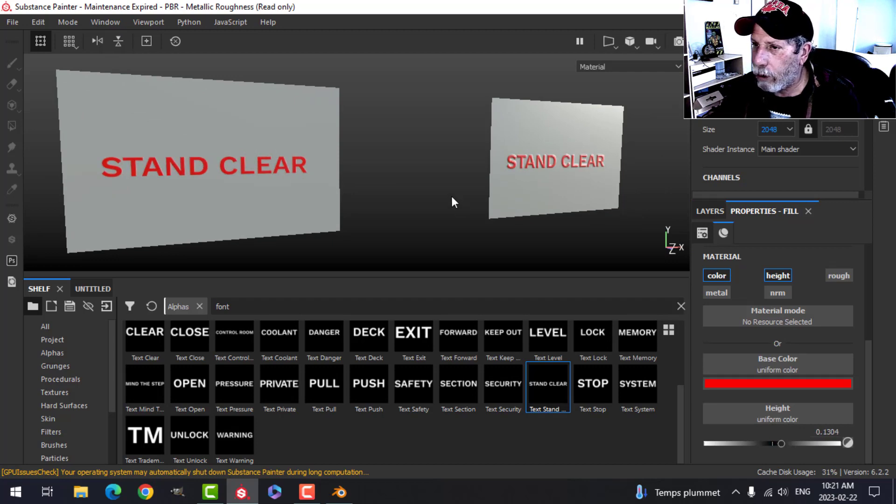
{"action": "left_click_drag", "start_coordinate": [451, 199], "coordinate": [502, 192], "text": "alt"}
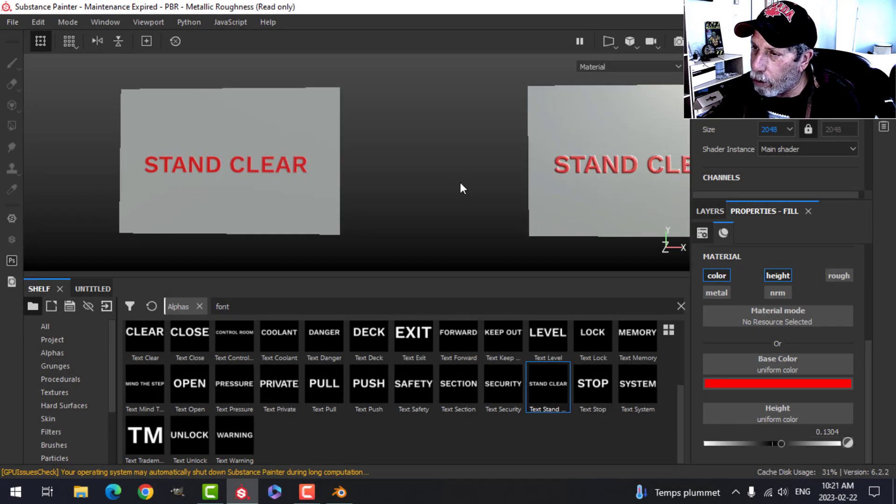
{"action": "middle_click_drag", "start_coordinate": [462, 186], "coordinate": [372, 182]}
{"action": "scroll", "coordinate": [373, 186], "scroll_direction": "down", "scroll_amount": 2}
{"action": "left_click_drag", "start_coordinate": [375, 176], "coordinate": [414, 182], "text": "alt"}
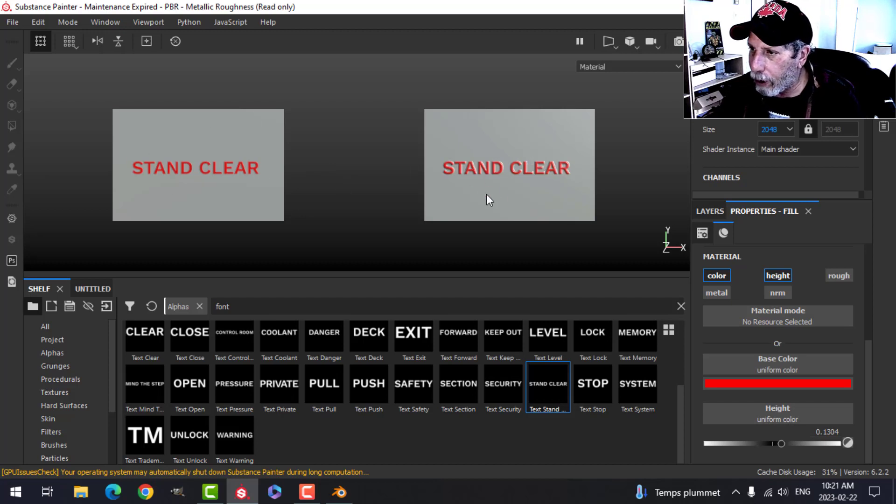
{"action": "left_click", "coordinate": [710, 211]}
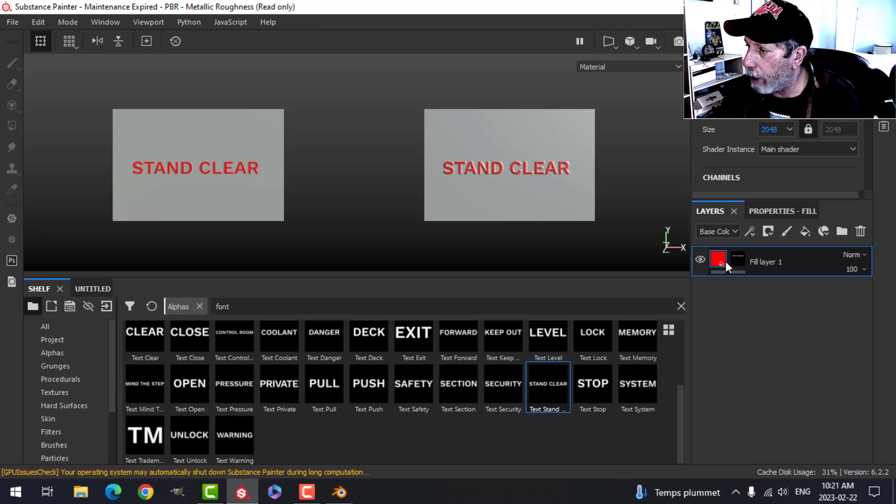
Step: Delete the red fill layer and add a new paint layer with height -0.3720
{"action": "left_click", "coordinate": [864, 232]}
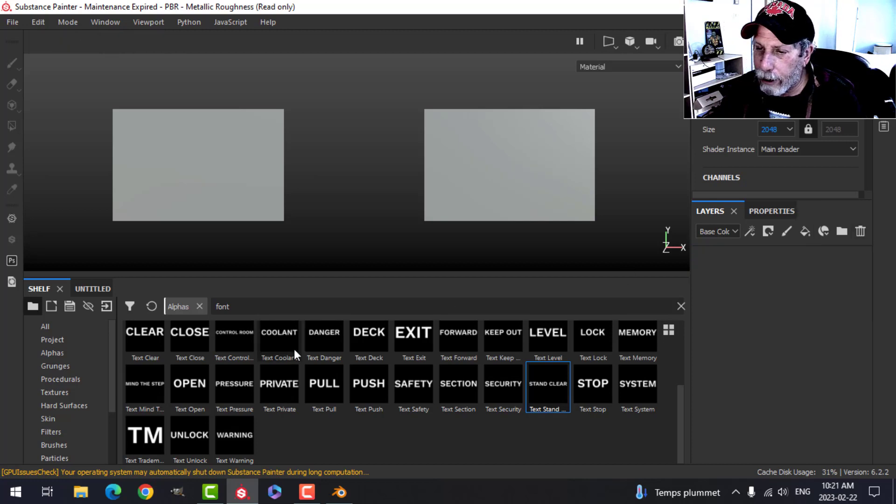
{"action": "left_click", "coordinate": [791, 226]}
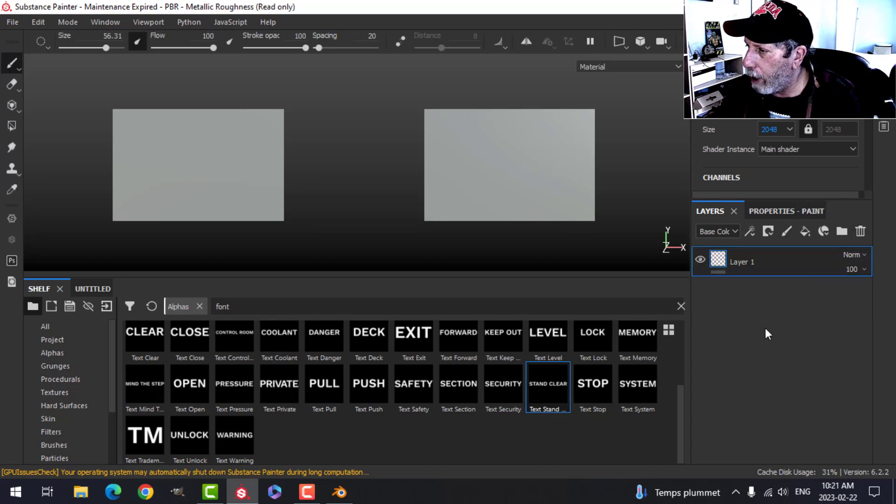
{"action": "left_click", "coordinate": [761, 212]}
{"action": "scroll", "coordinate": [758, 402], "scroll_direction": "down", "scroll_amount": 3}
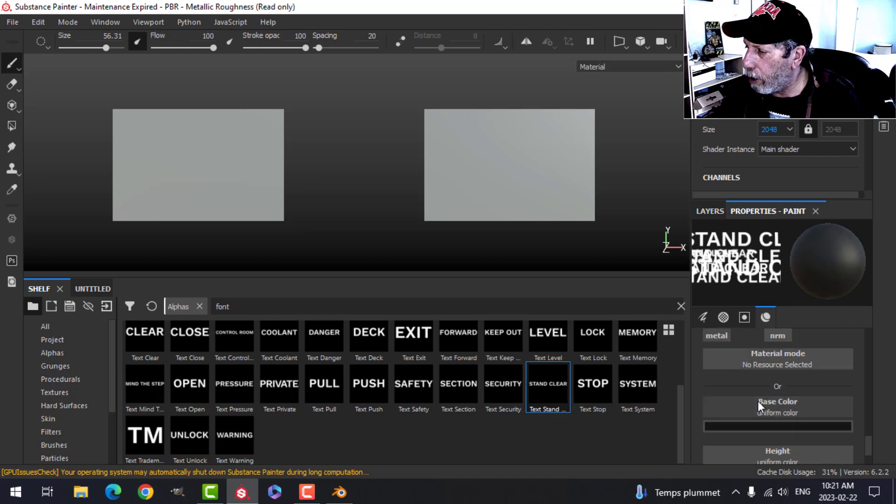
{"action": "left_click_drag", "start_coordinate": [740, 447], "coordinate": [746, 447]}
{"action": "scroll", "coordinate": [220, 380], "scroll_direction": "up", "scroll_amount": 3}
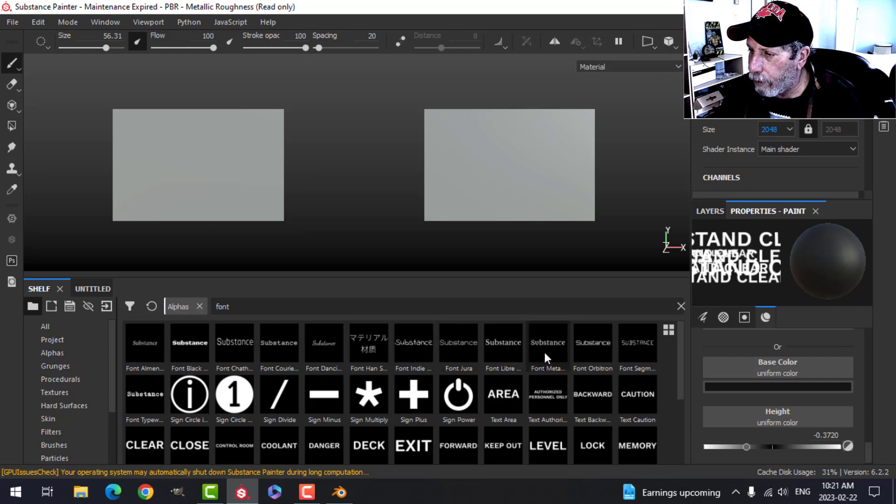
Step: Give the brush the Font Libre serif text alpha and retype its text as 'MY OWN TEXT'
{"action": "left_click", "coordinate": [511, 350]}
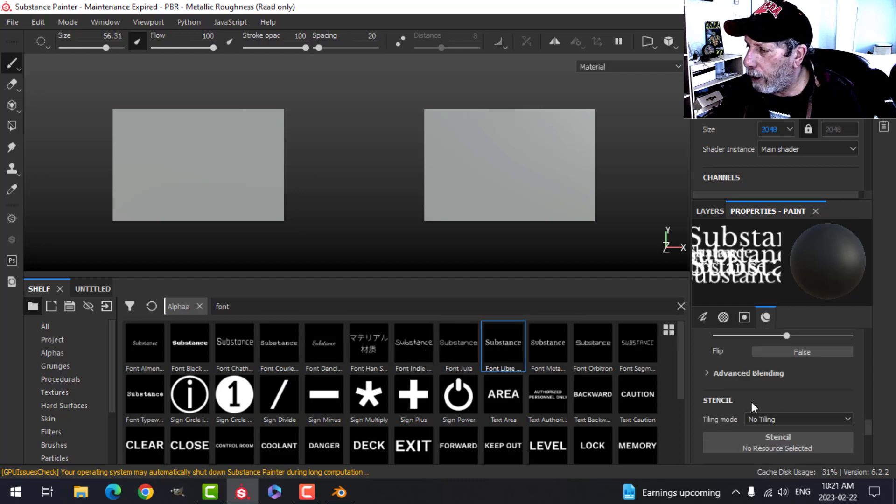
{"action": "scroll", "coordinate": [784, 409], "scroll_direction": "down", "scroll_amount": 3}
{"action": "scroll", "coordinate": [793, 410], "scroll_direction": "down", "scroll_amount": 3}
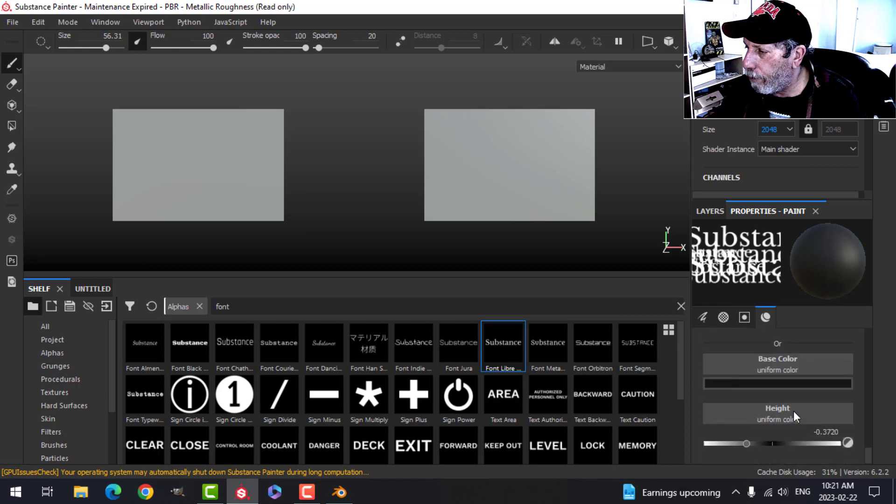
{"action": "scroll", "coordinate": [794, 411], "scroll_direction": "up", "scroll_amount": 6}
{"action": "scroll", "coordinate": [788, 404], "scroll_direction": "up", "scroll_amount": 1}
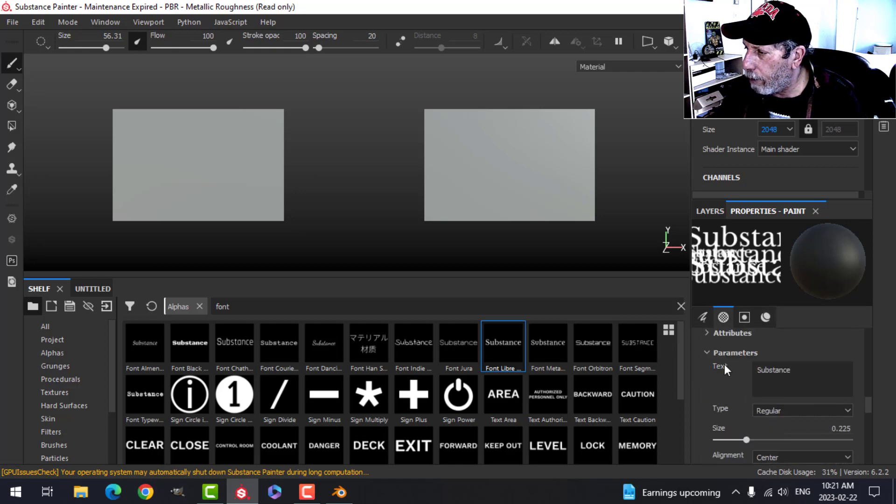
{"action": "left_click", "coordinate": [802, 371]}
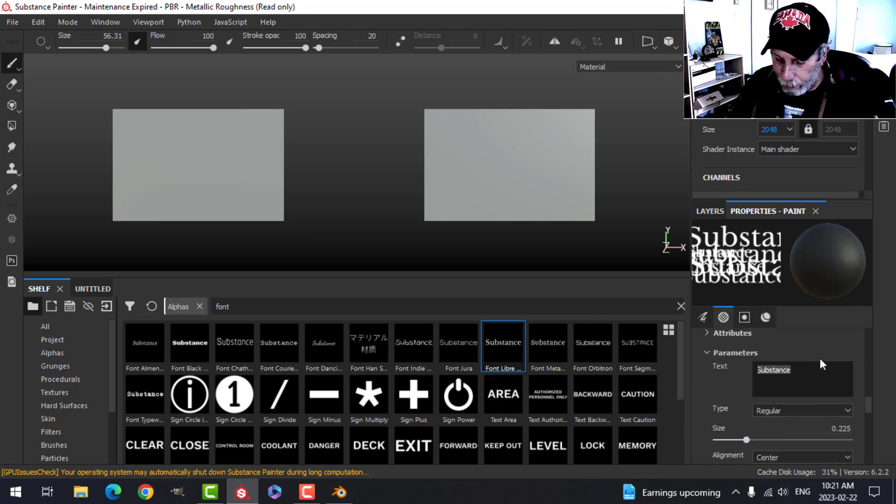
{"action": "key", "text": "Caps_Lock"}
{"action": "type", "text": "MY O"}
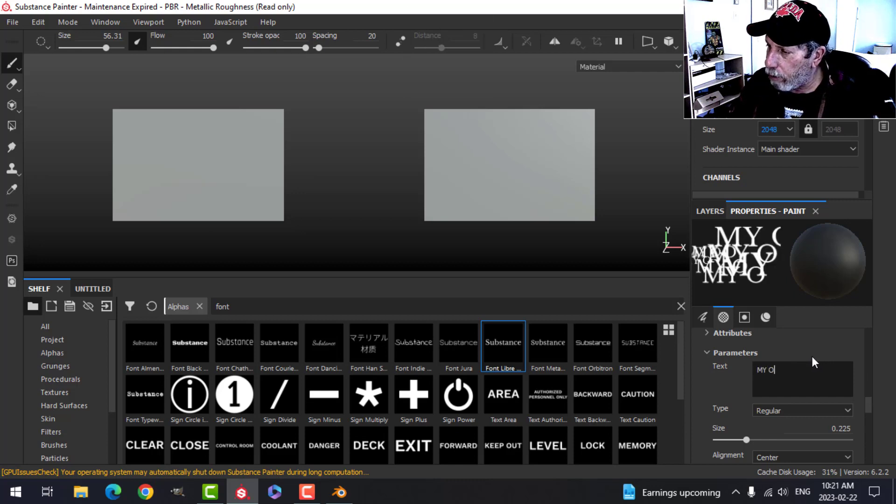
{"action": "type", "text": "WN TEXT"}
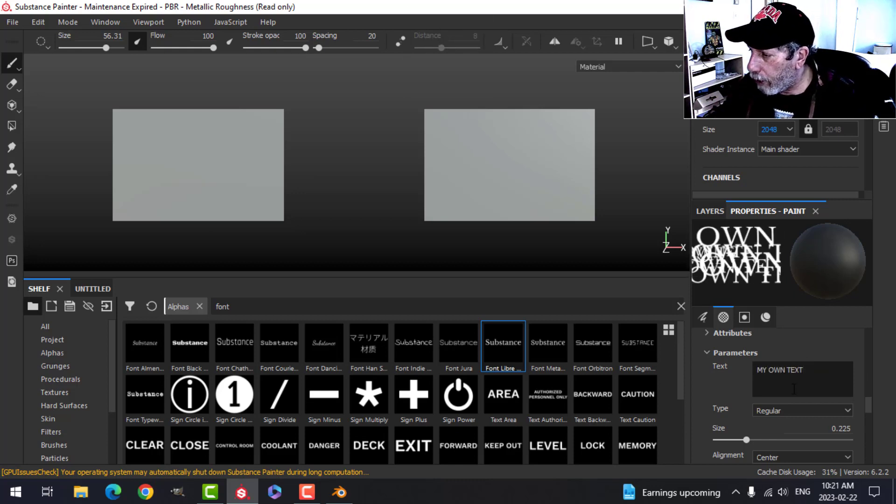
Step: Make the text alpha bold and shrink its size to 0.08
{"action": "left_click", "coordinate": [769, 410]}
{"action": "left_click", "coordinate": [766, 428]}
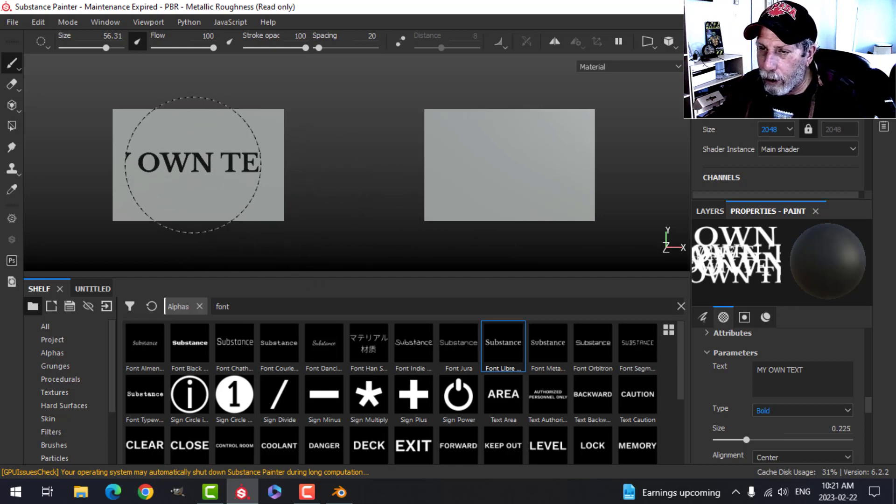
{"action": "key", "text": "bracketleft"}
{"action": "key", "text": "bracketleft"}
{"action": "left_click_drag", "start_coordinate": [746, 440], "coordinate": [727, 438]}
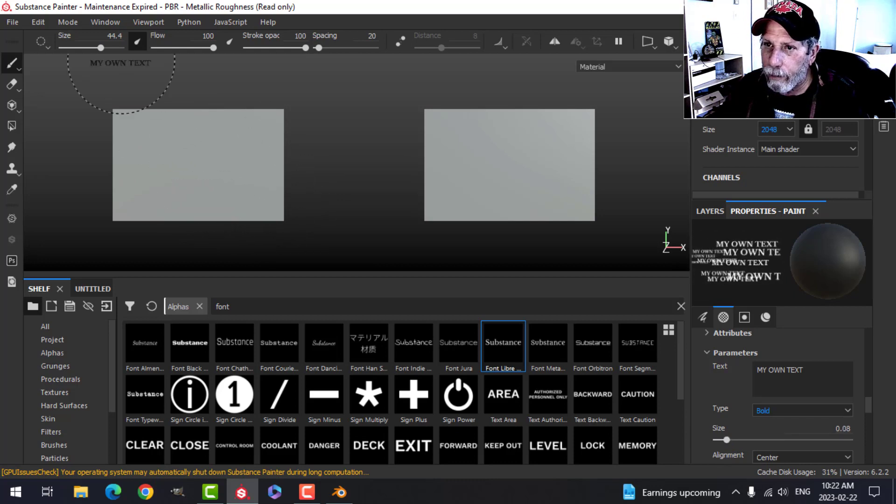
Step: Set the brush size to 100 and stamp MY OWN TEXT onto the right plane
{"action": "left_click_drag", "start_coordinate": [101, 48], "coordinate": [122, 47]}
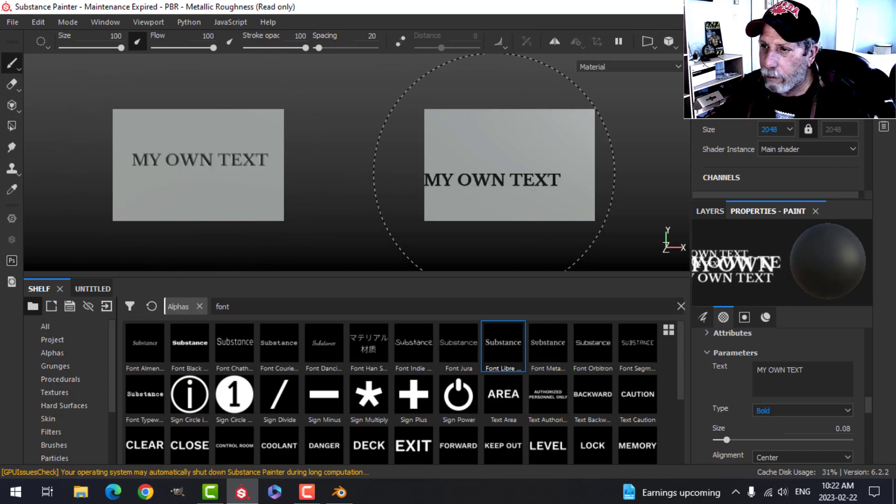
{"action": "left_click", "coordinate": [512, 163]}
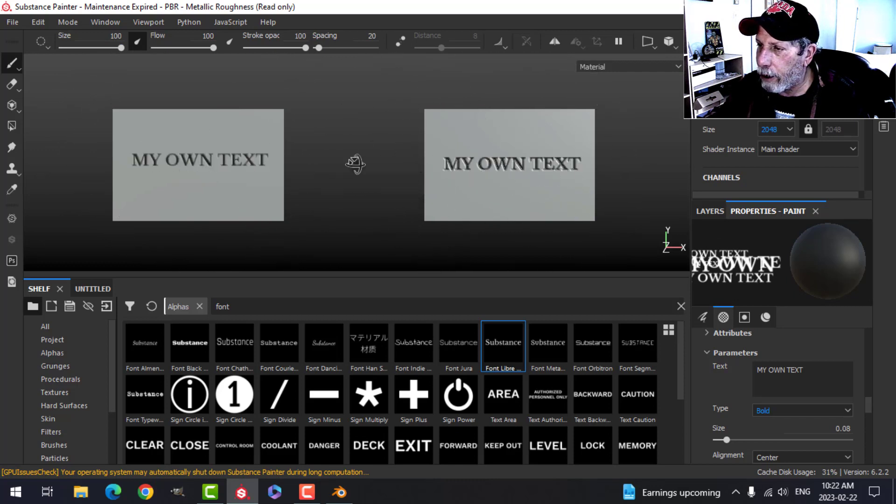
{"action": "mouse_move", "coordinate": [366, 156]}
{"action": "left_mouse_down", "text": "alt"}
{"action": "mouse_move", "coordinate": [438, 168]}
{"action": "mouse_move", "coordinate": [300, 196]}
{"action": "mouse_move", "coordinate": [310, 182]}
{"action": "mouse_move", "coordinate": [344, 174]}
{"action": "left_mouse_up", "text": "alt"}
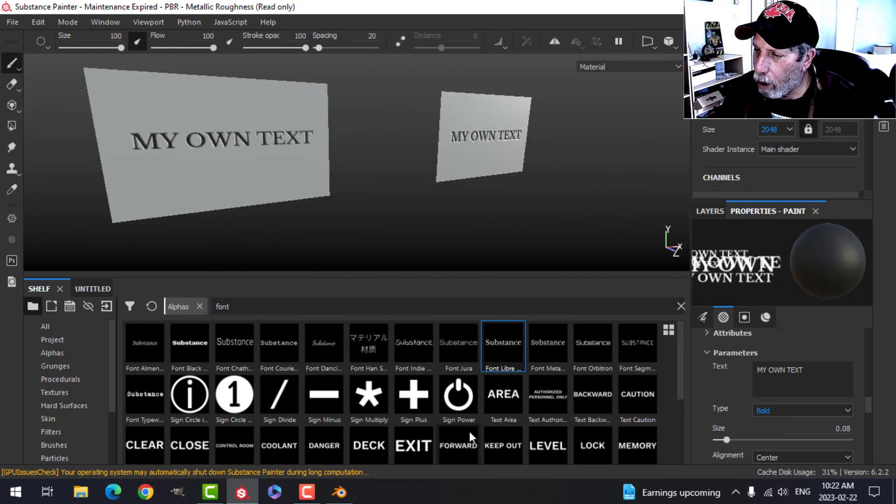
Step: Stamp the Text Exit alpha below MY OWN TEXT on the left plane
{"action": "left_click", "coordinate": [417, 446]}
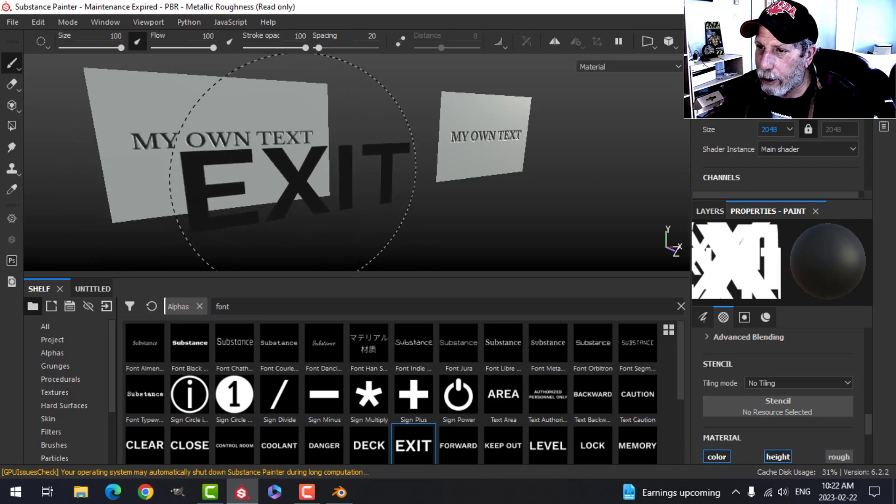
{"action": "left_click", "coordinate": [318, 184]}
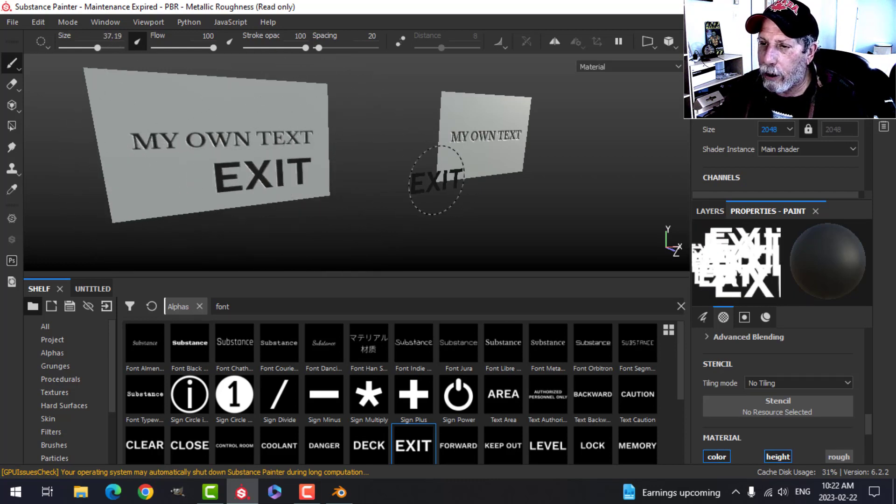
{"action": "mouse_move", "coordinate": [440, 176]}
{"action": "left_mouse_down", "text": "alt"}
{"action": "mouse_move", "coordinate": [379, 186]}
{"action": "mouse_move", "coordinate": [390, 168]}
{"action": "mouse_move", "coordinate": [422, 176]}
{"action": "left_mouse_up", "text": "alt"}
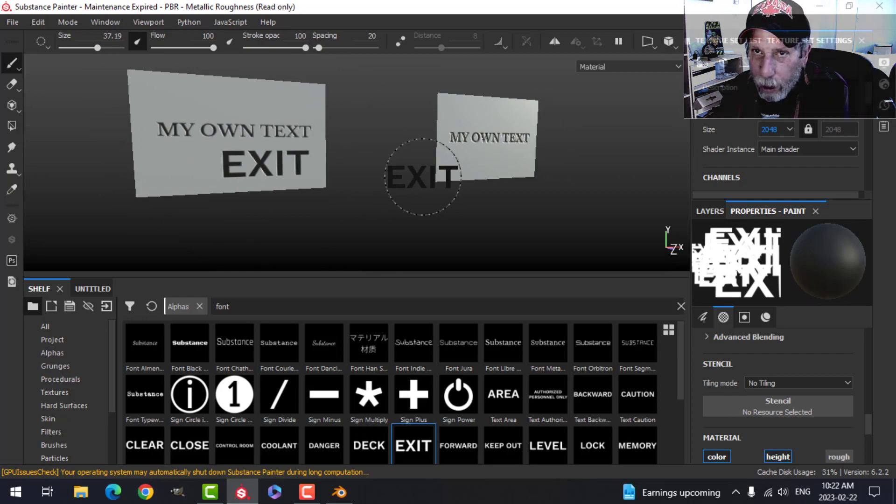